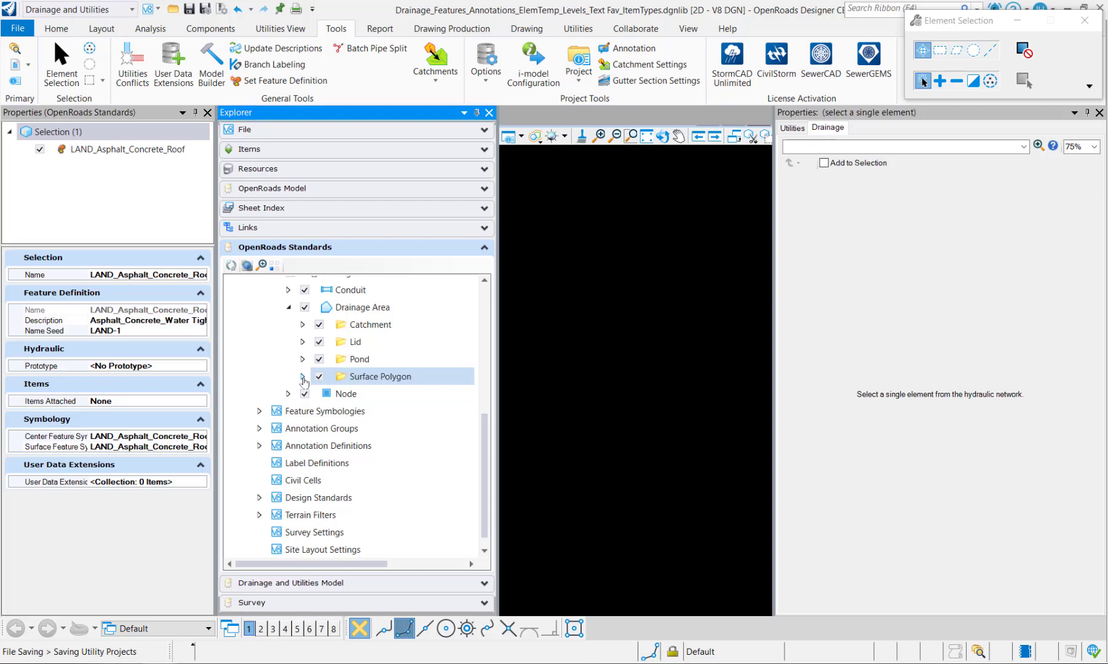
Expand the Surface Polygon feature definitions and create a new Surface Polygon prototype in the drainage prototypes.
click(303, 376)
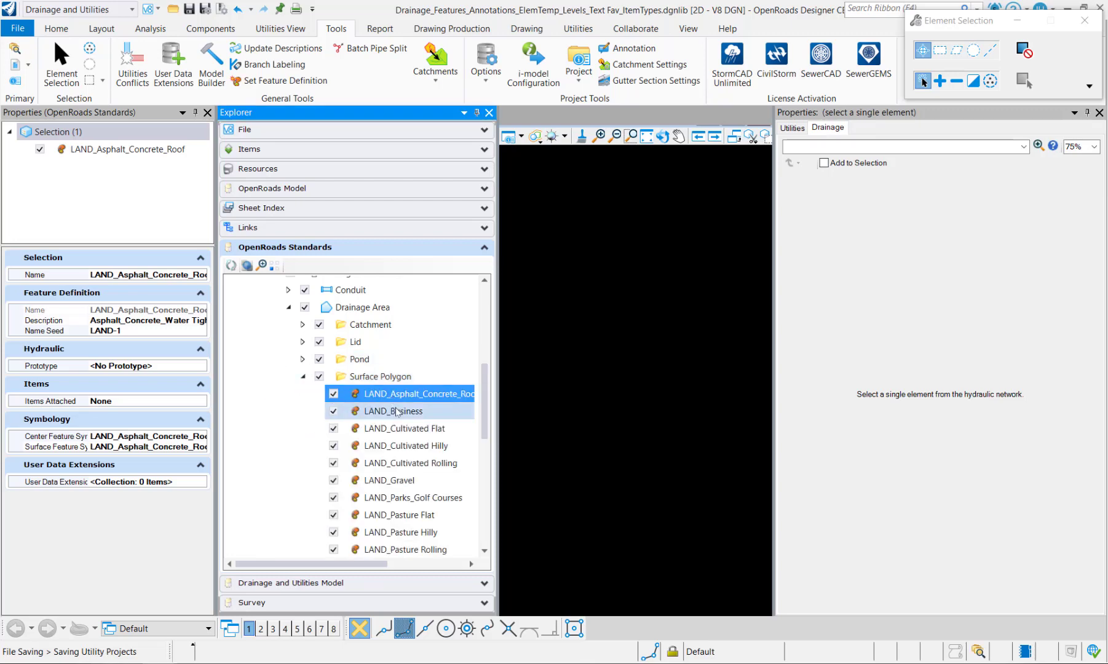
click(211, 28)
click(217, 62)
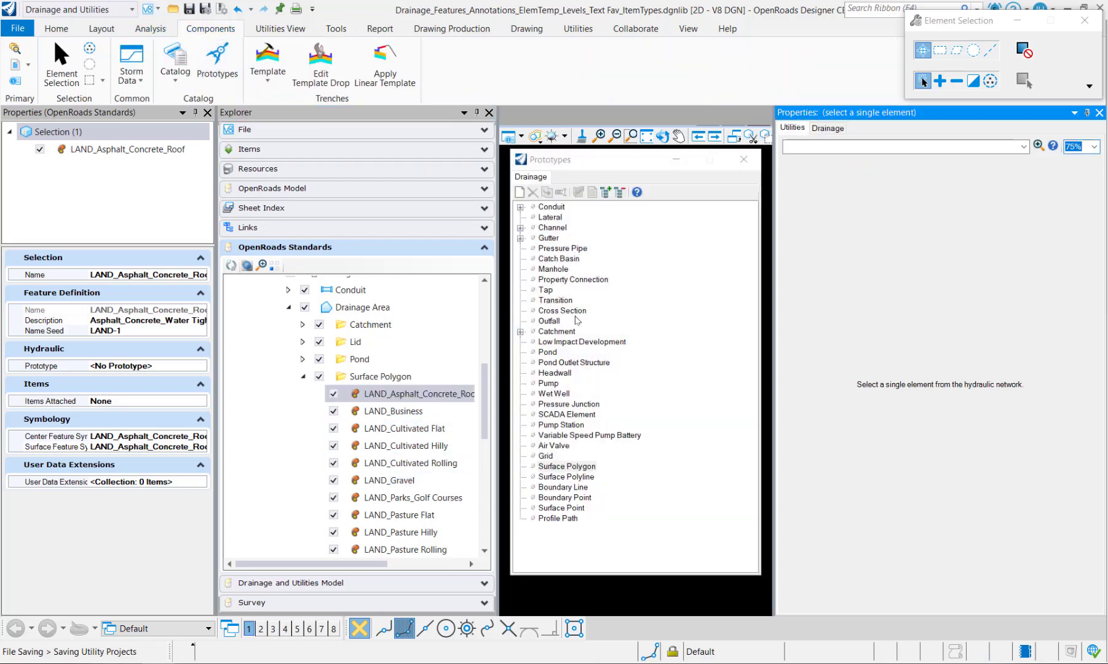
click(566, 467)
right_click(566, 467)
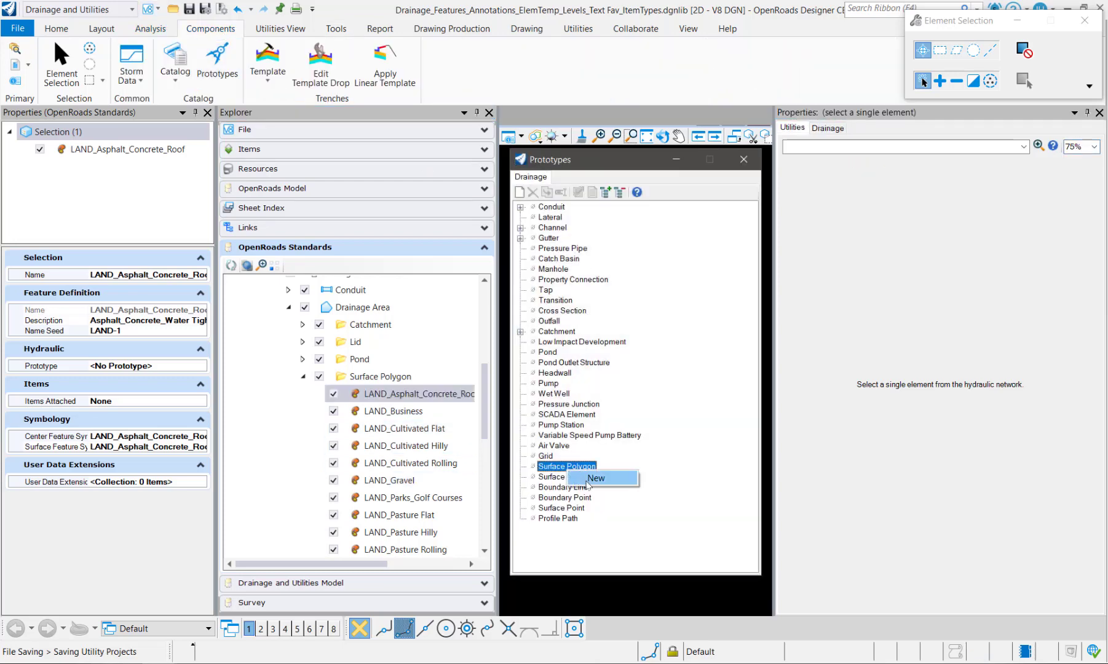
click(583, 480)
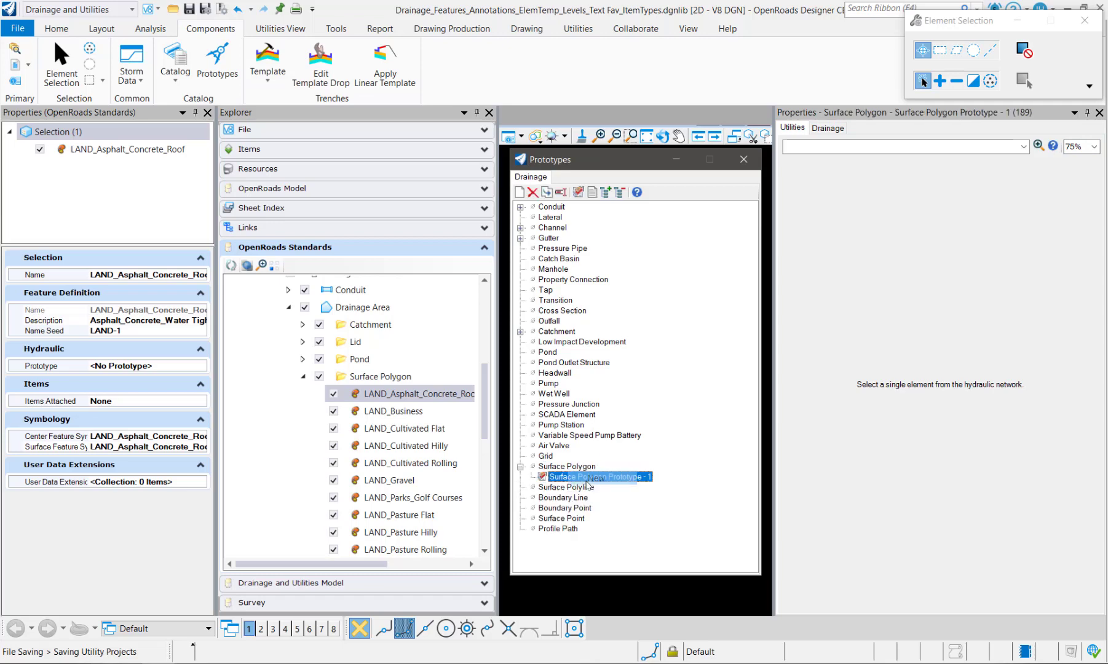
Rename the new Surface Polygon prototype to LAND_Asphalt_Concrete_Roof, copying the name from the feature definition.
click(123, 277)
click(127, 275)
key(ctrl+c)
right_click(628, 477)
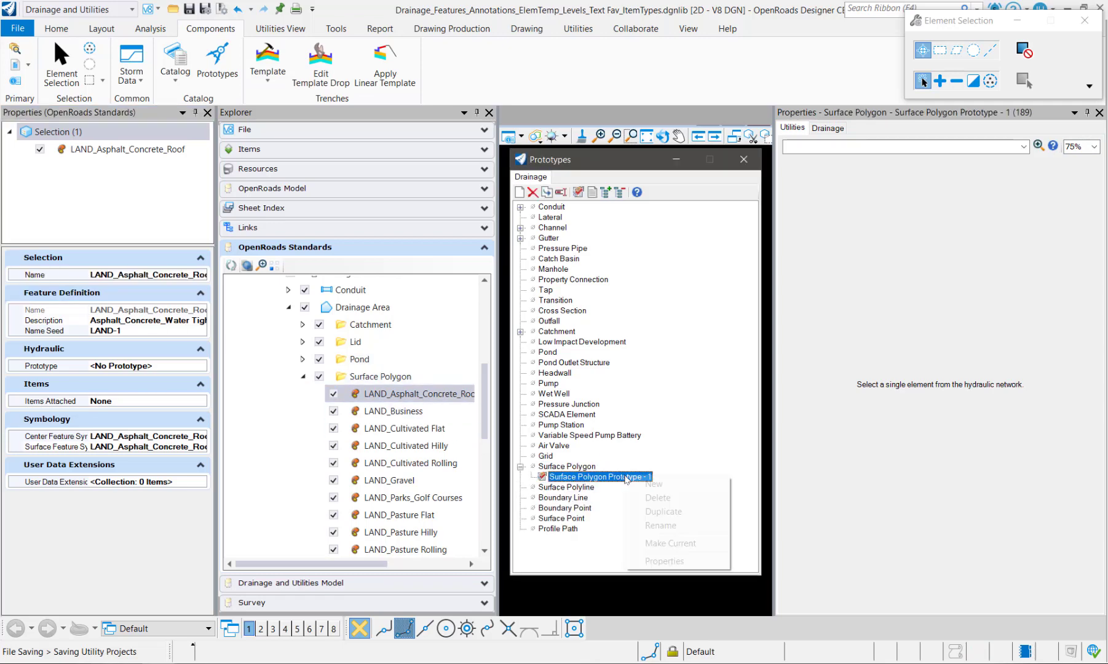
click(655, 521)
key(ctrl+v)
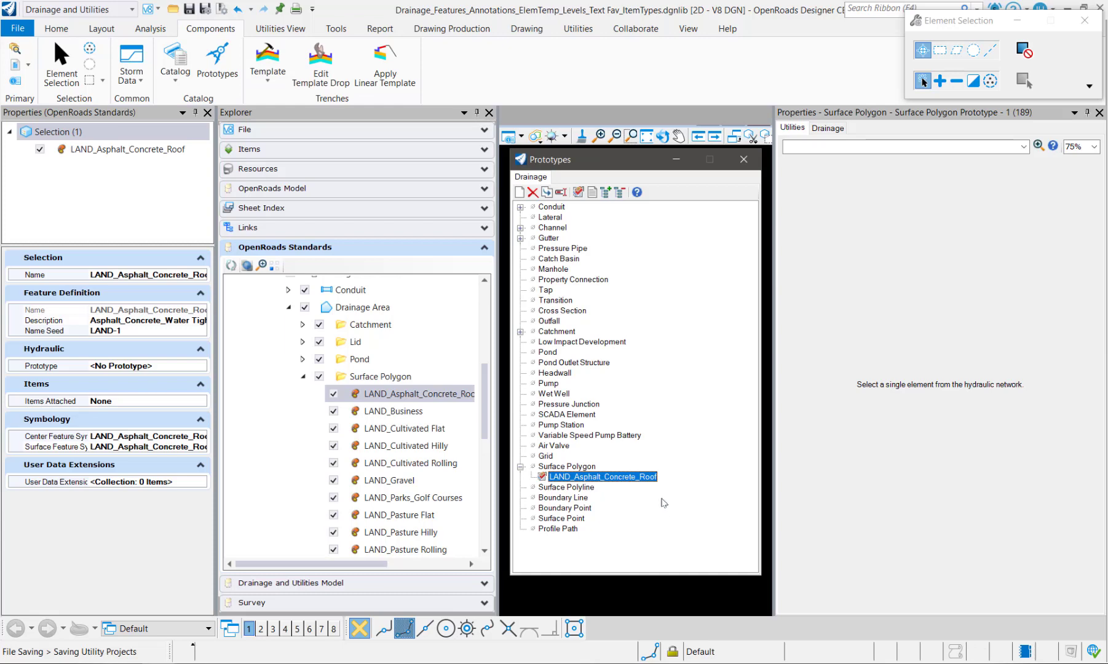
Set the LAND_Asphalt_Concrete_Roof prototype's type to Land Use and its Rational C Adjustment Type to User Defined.
click(871, 255)
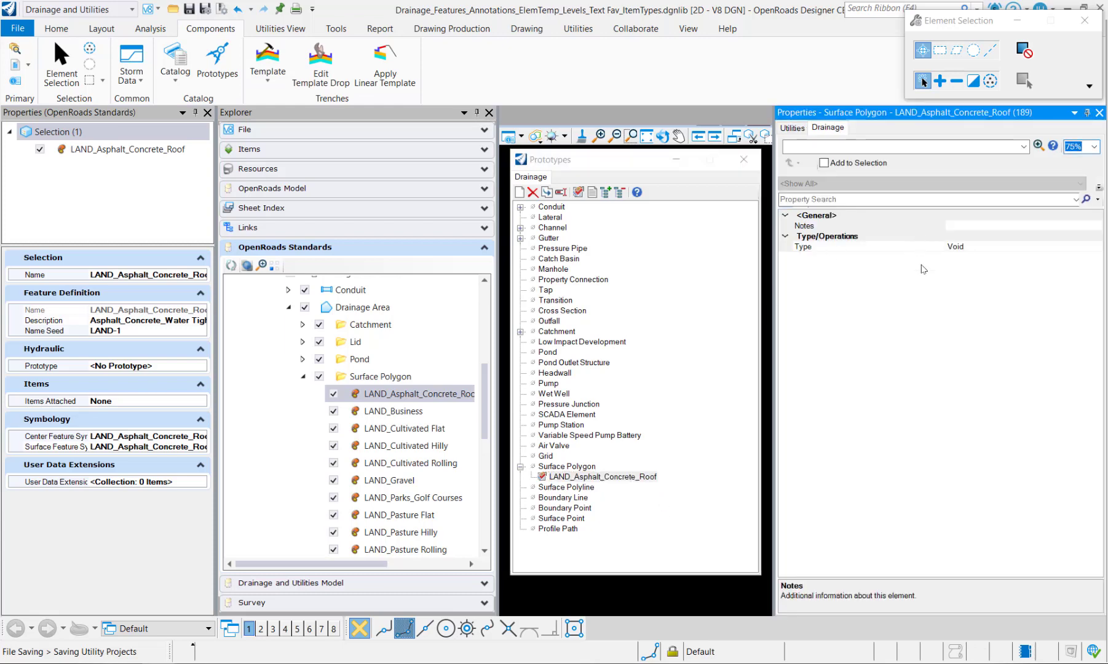
click(1042, 248)
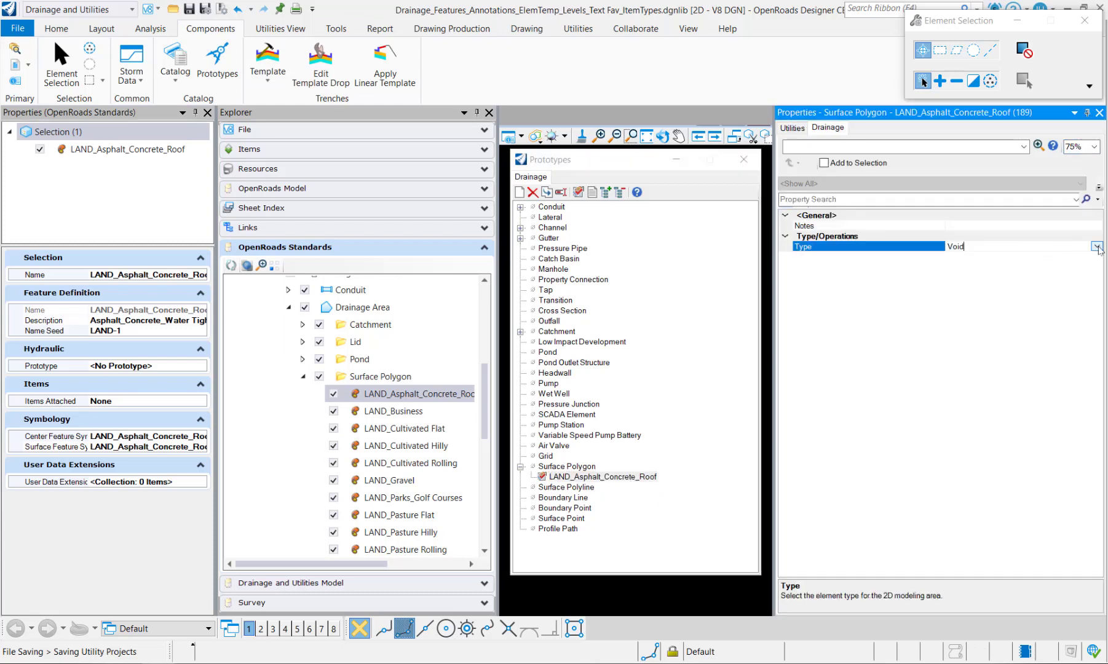
click(1058, 245)
click(961, 275)
click(916, 289)
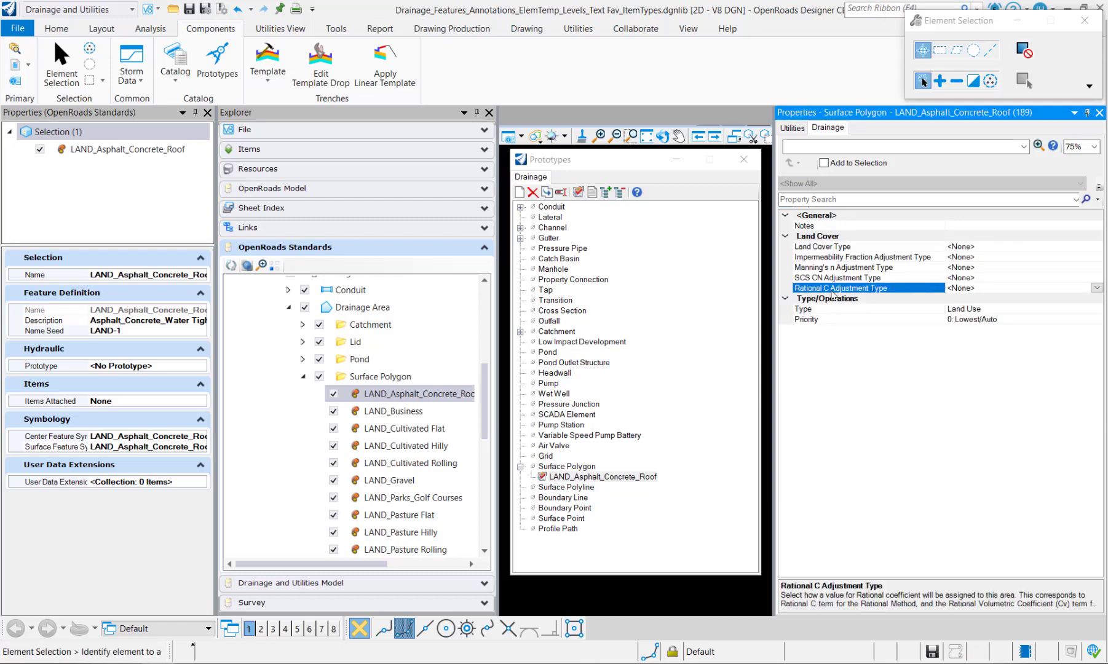
click(1097, 288)
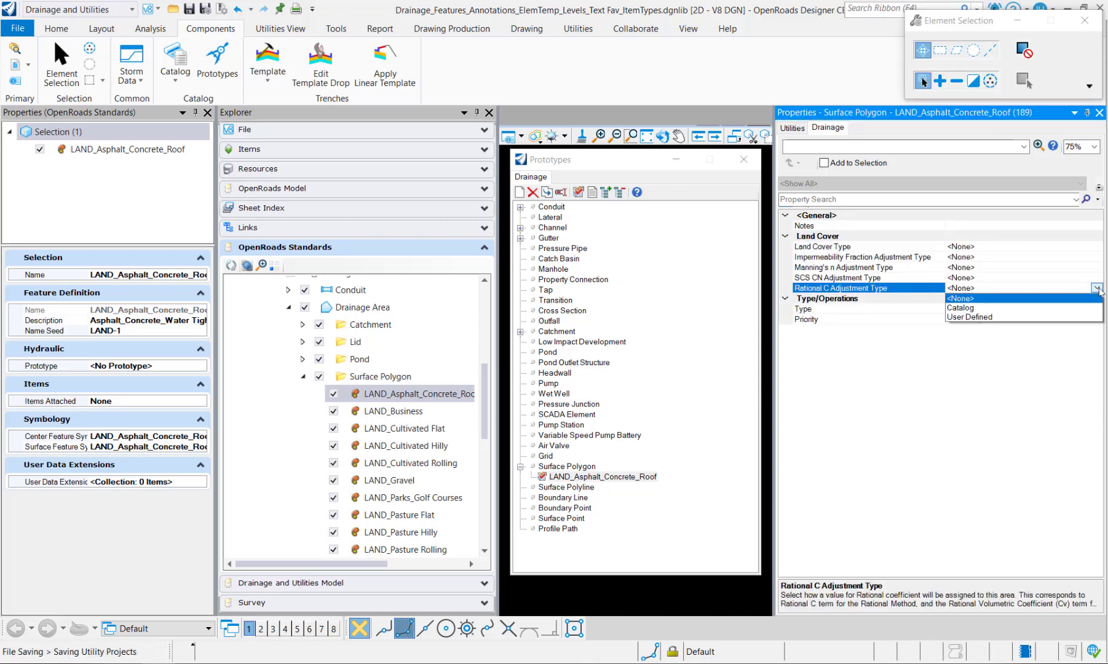
click(978, 317)
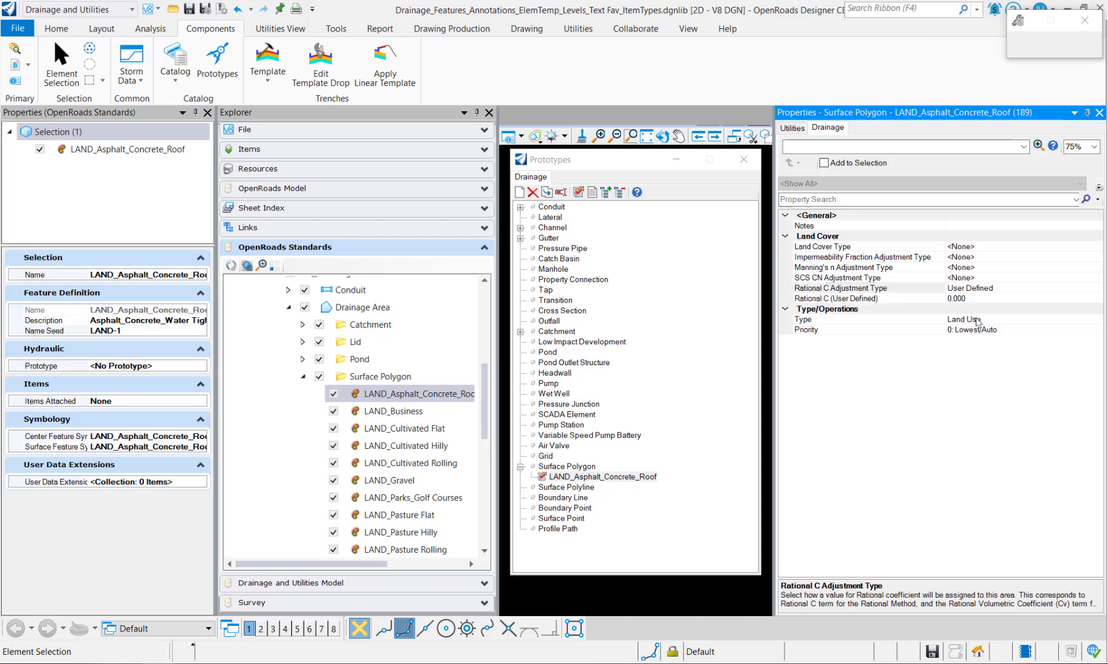
Check the CATCH_Asphalt_Concrete_Roof catchment's runoff coefficient, set the LAND_Asphalt_Concrete_Roof prototype's user-defined Rational C to 0.9, and save.
click(930, 301)
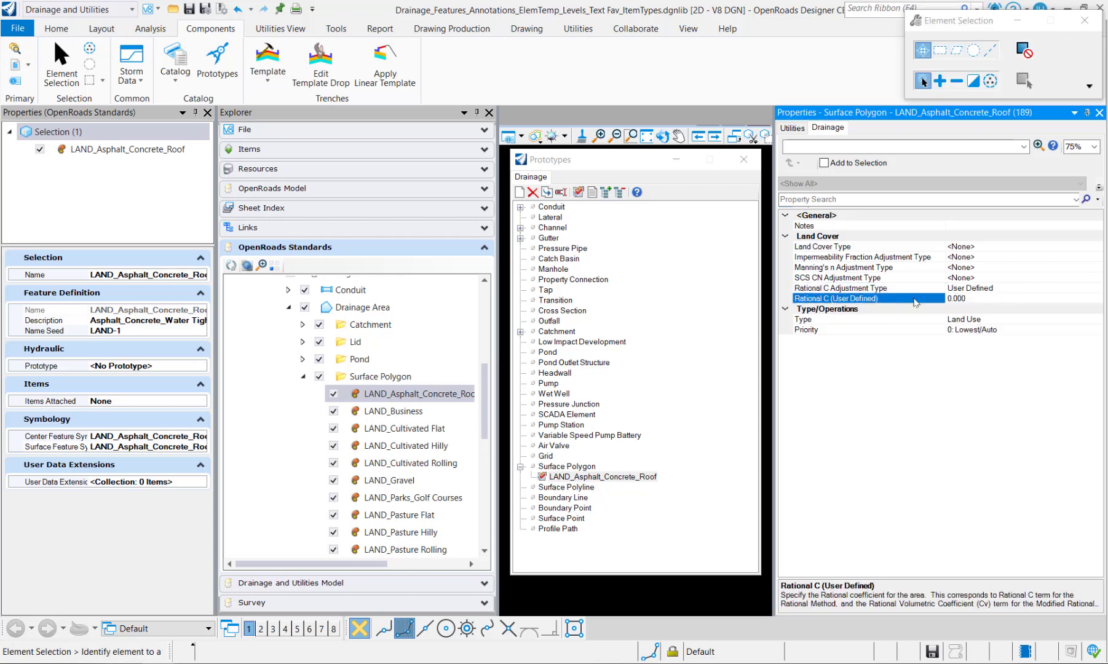
click(522, 333)
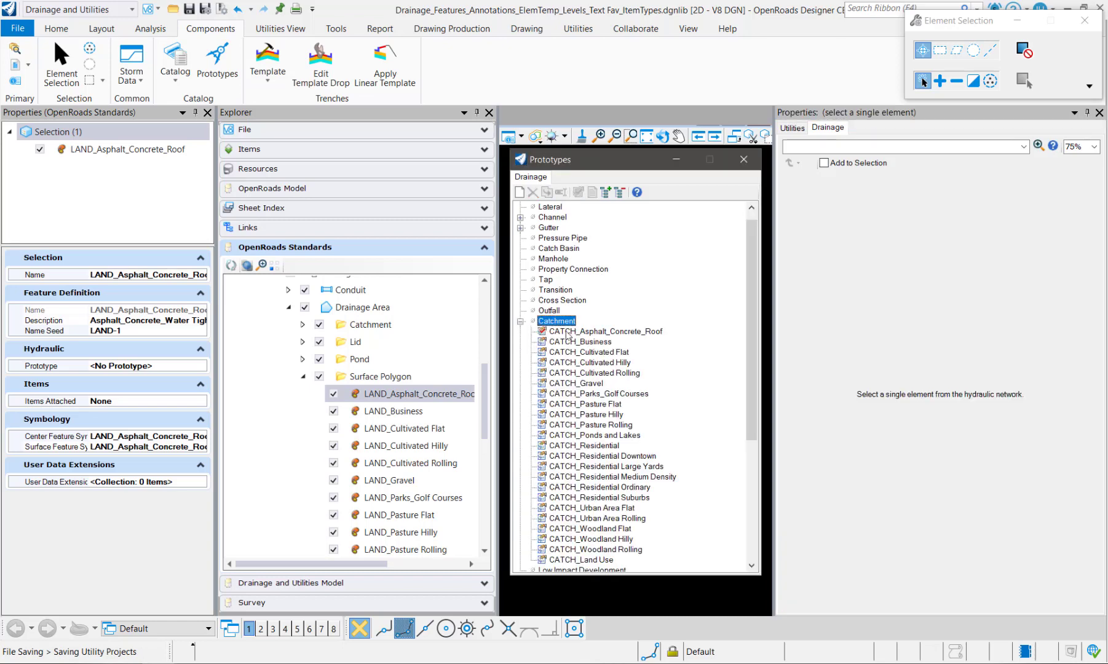
click(568, 333)
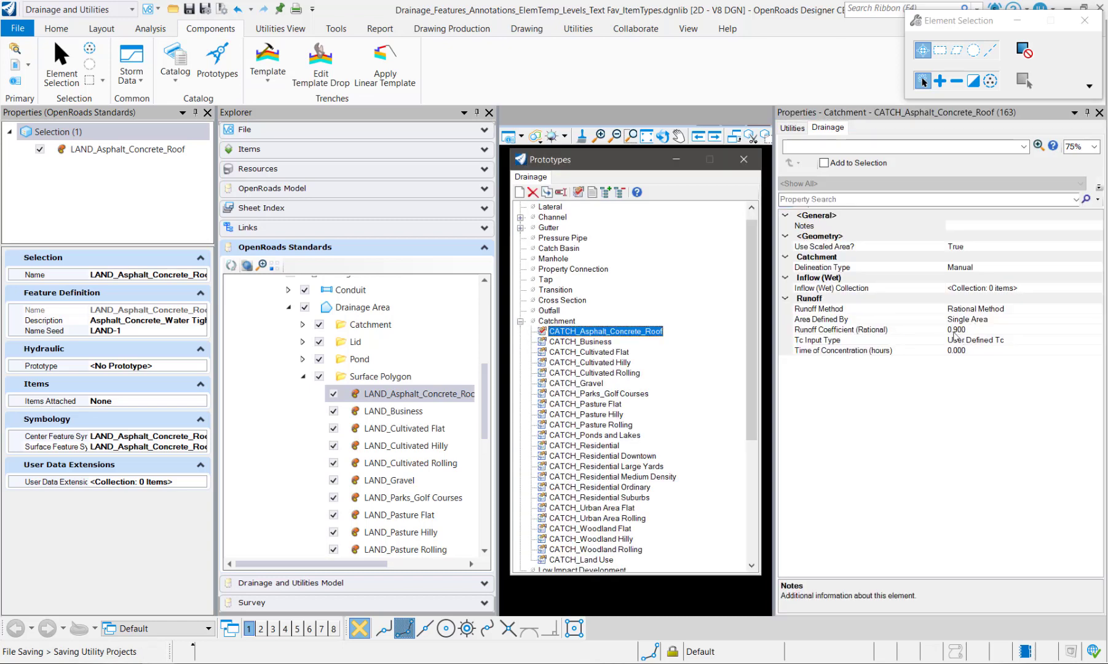
click(521, 321)
click(575, 476)
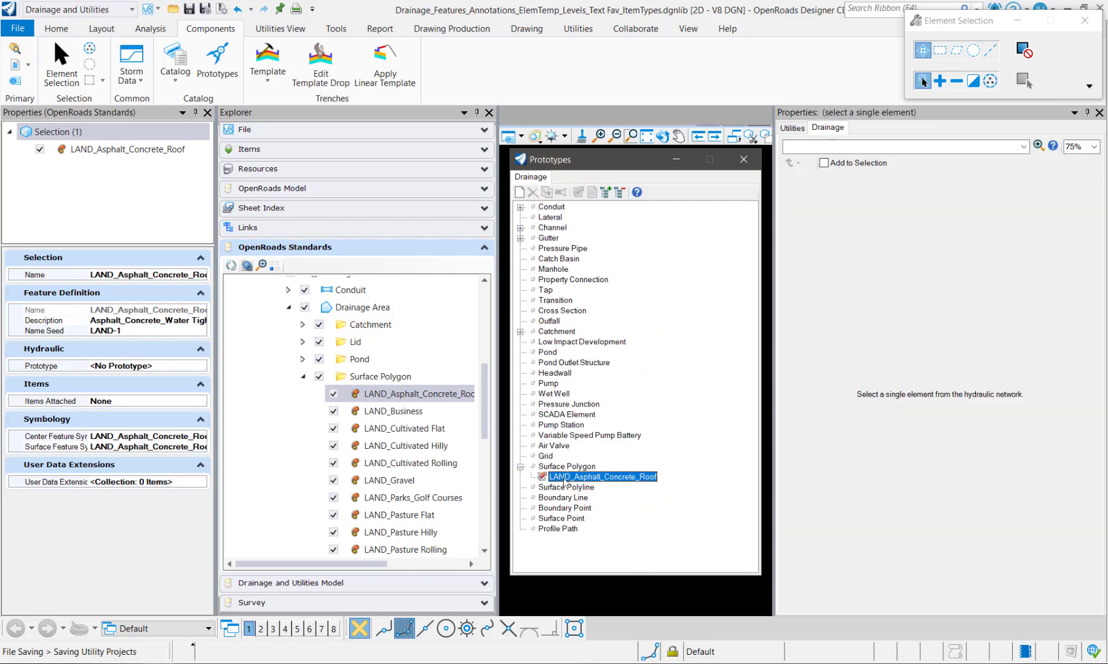
click(911, 299)
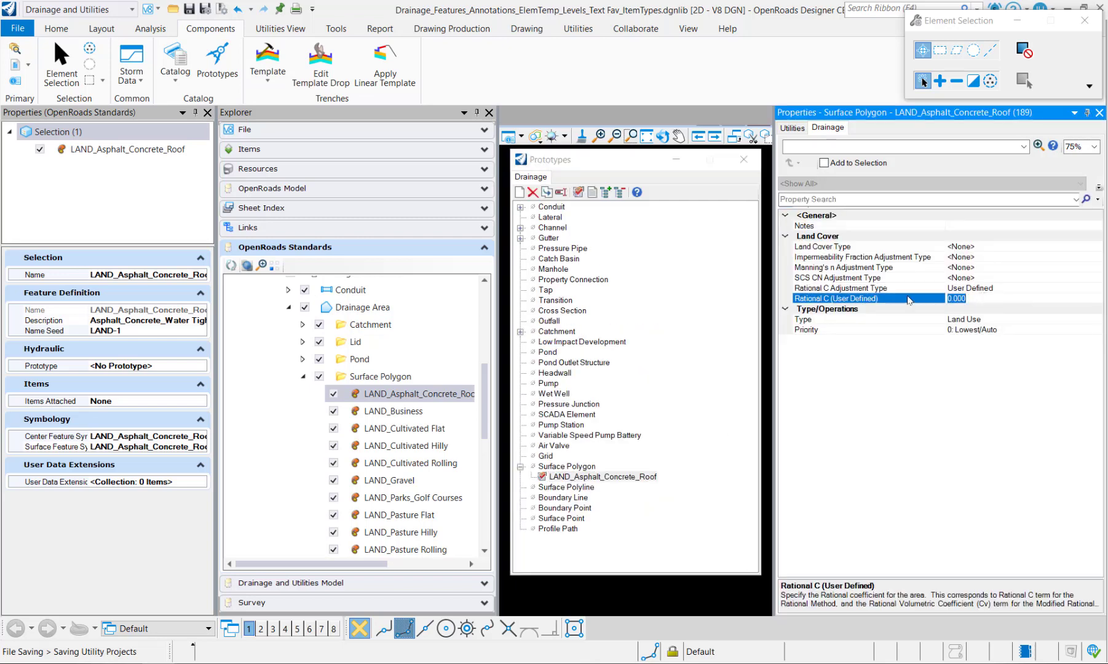
text(0.9)
key(Return)
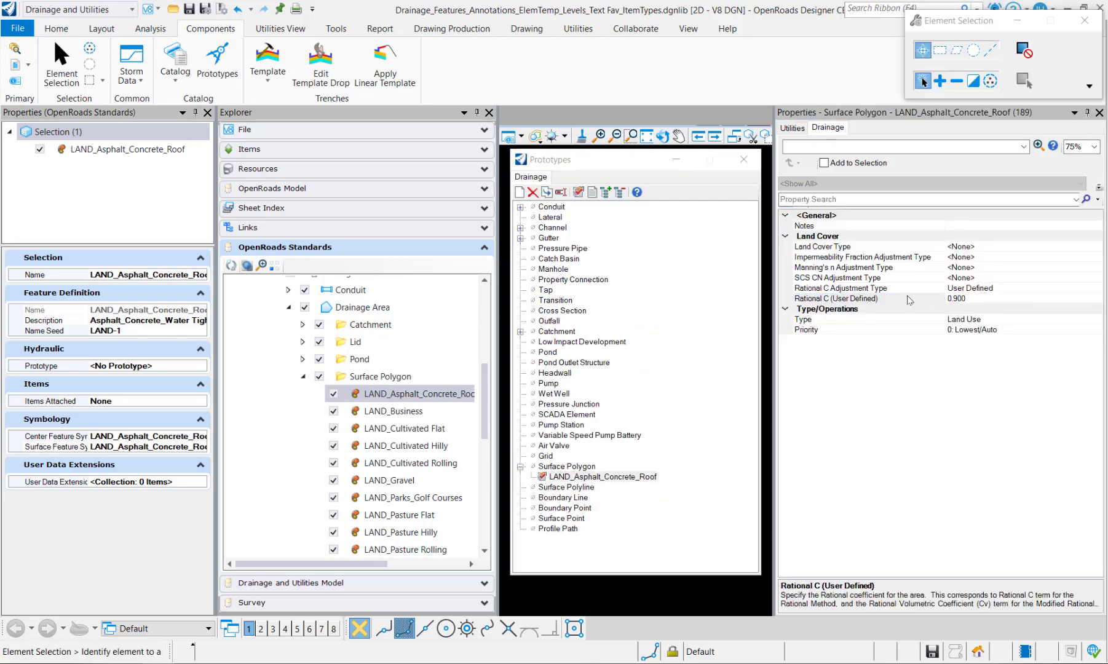
key(ctrl+s)
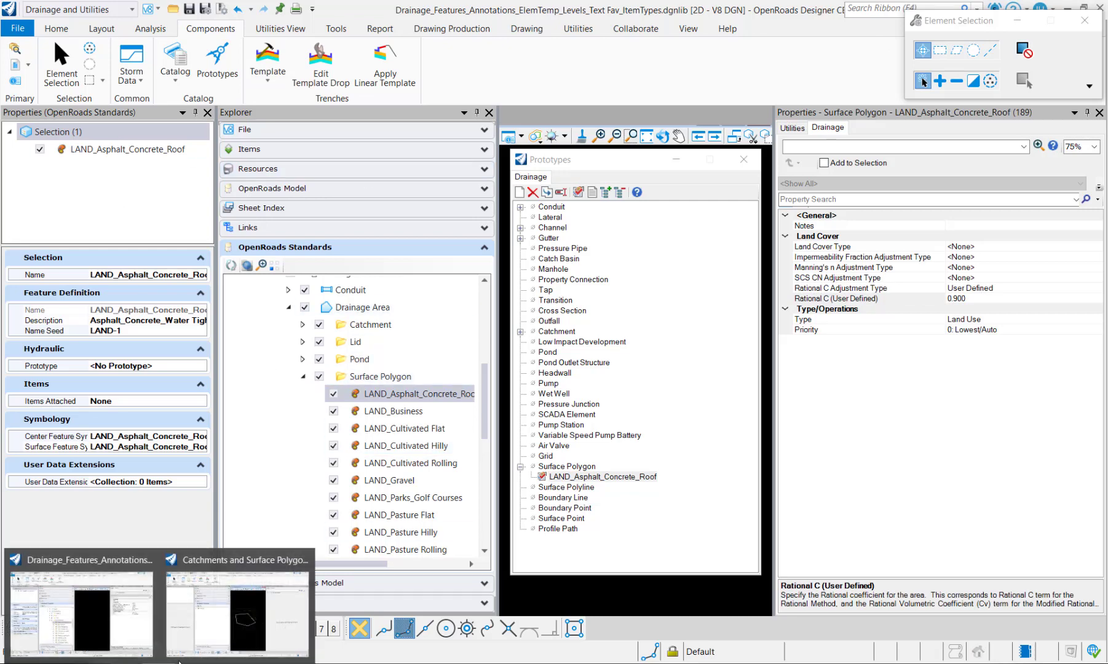
Switch to the Catchments and Surface Polygons.dgn drawing and examine the runoff properties of the Asphalt and Pasture polygons and the catchment.
click(240, 647)
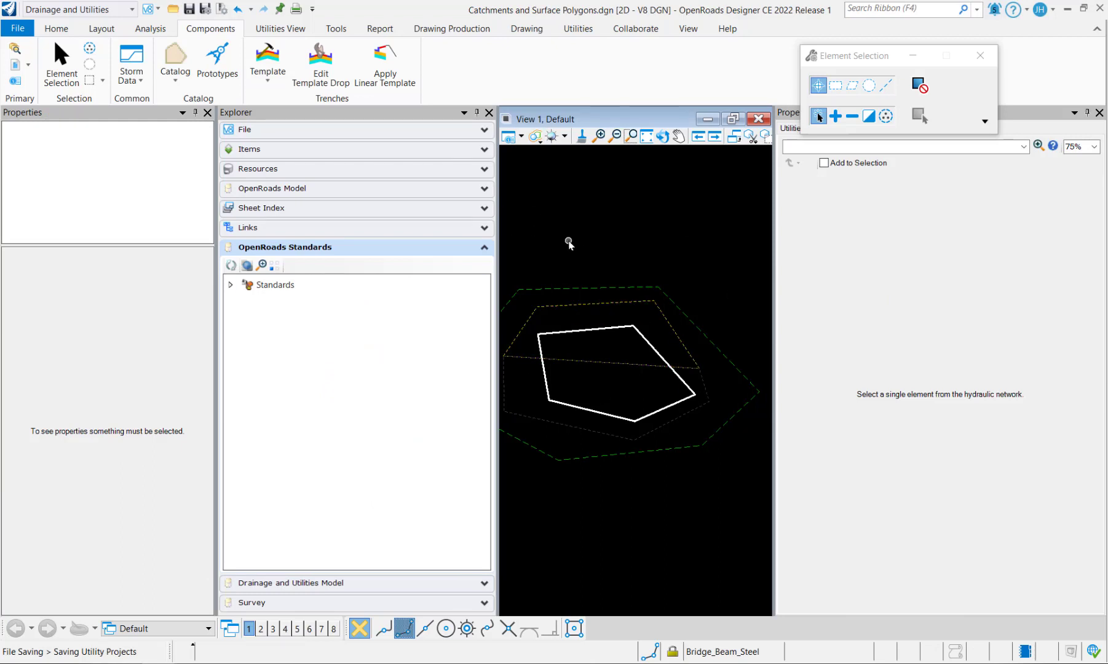
click(336, 29)
drag(826, 61, 946, 51)
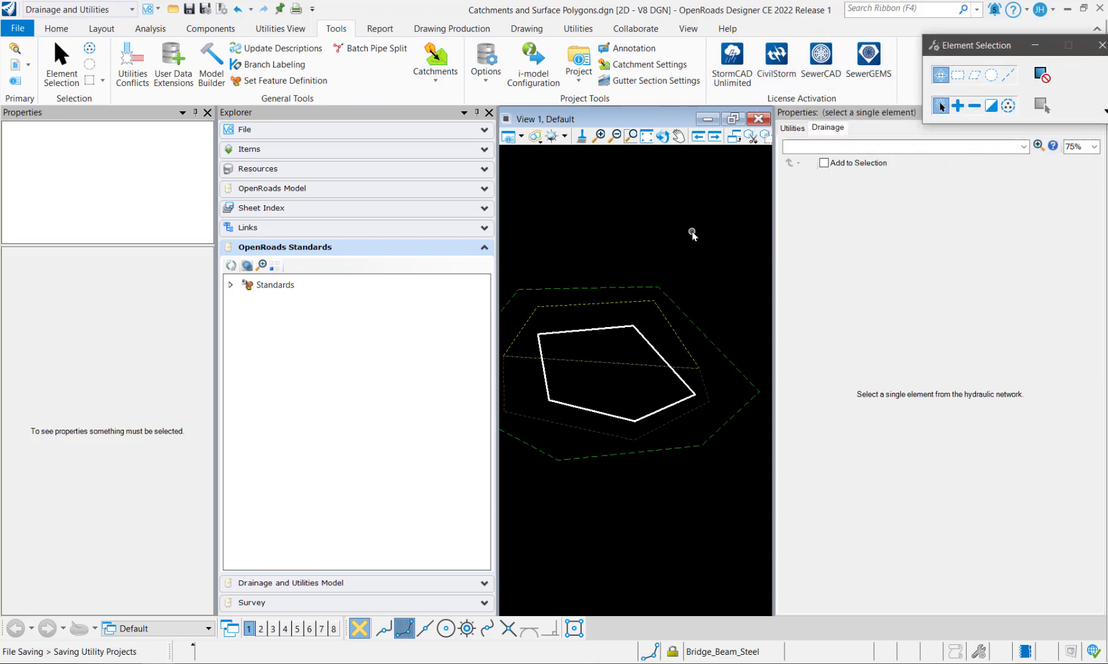
click(709, 398)
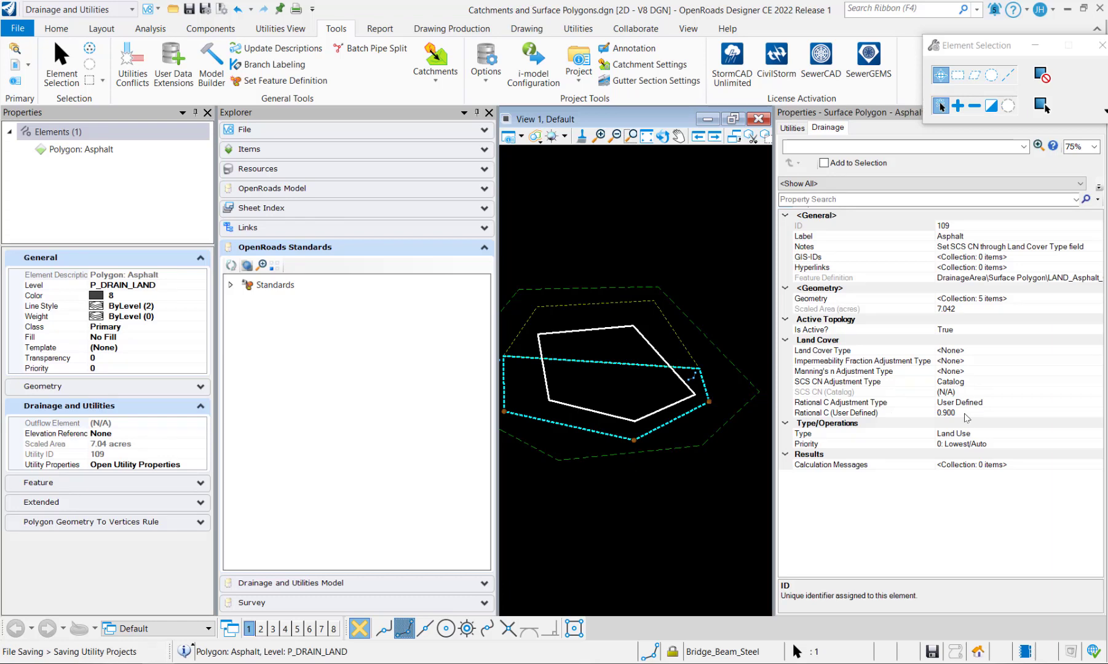
click(685, 387)
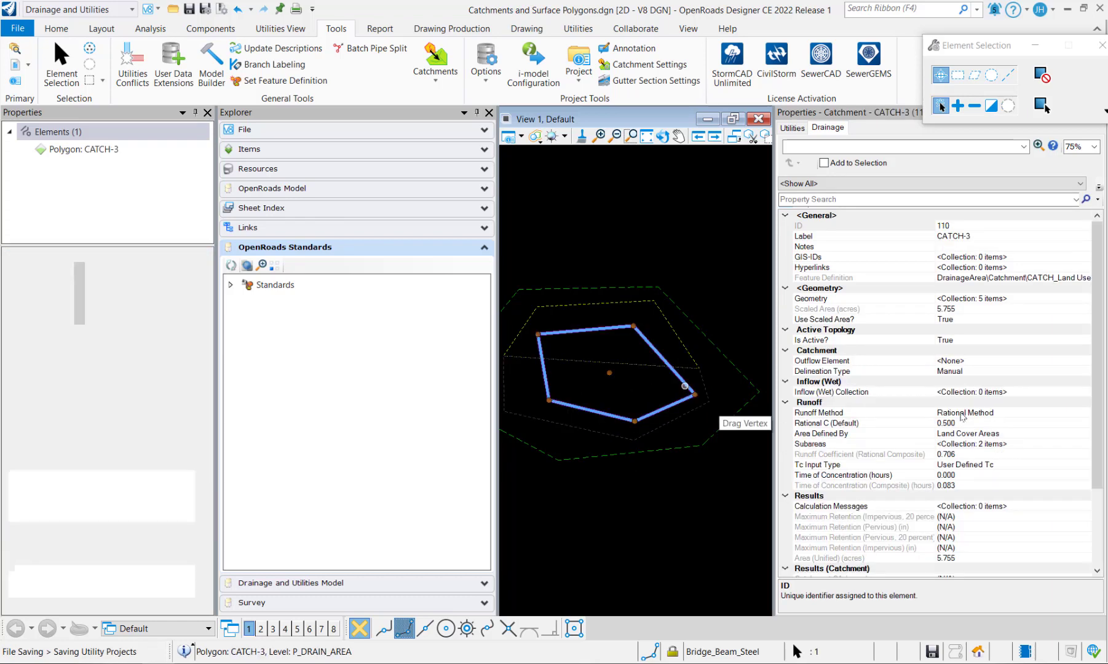
click(682, 348)
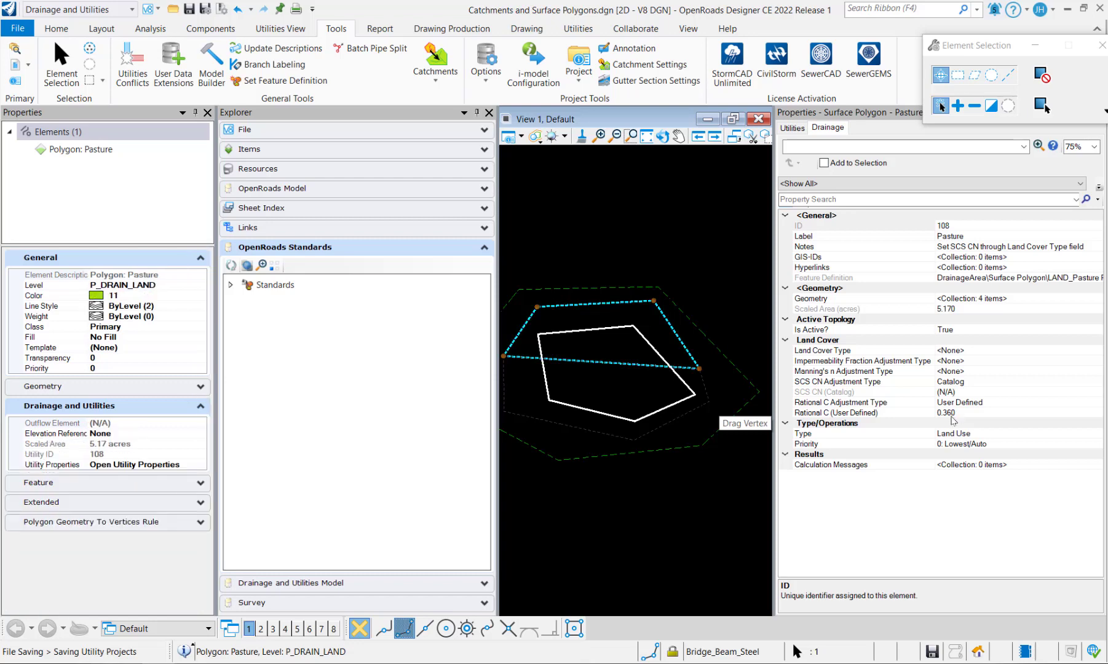
click(681, 383)
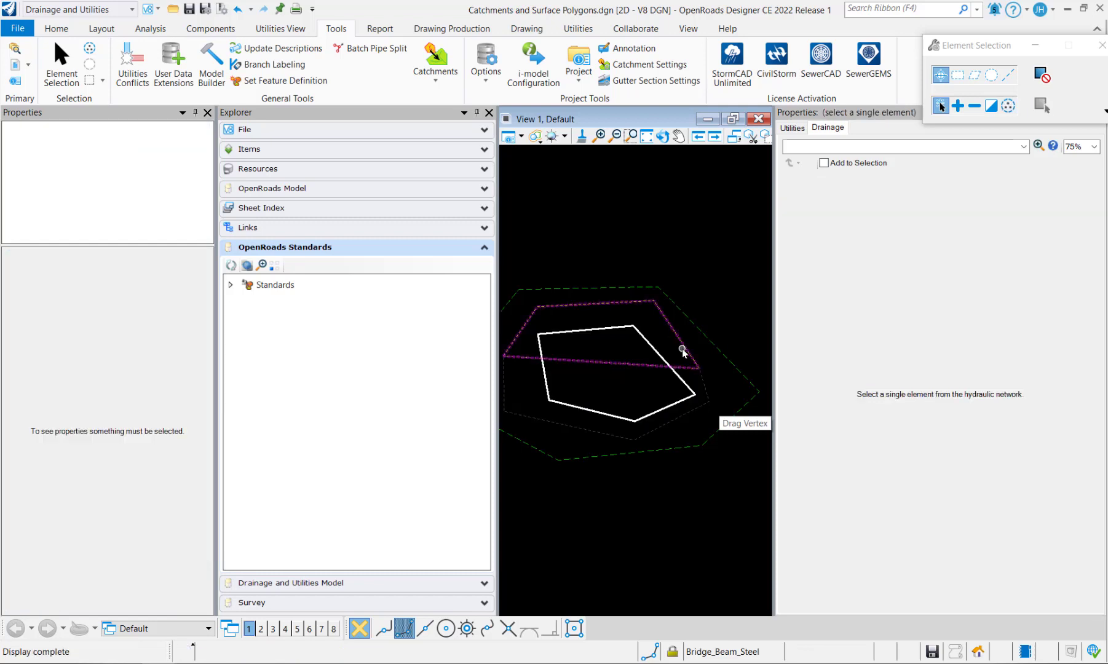
Select the Pasture surface polygon and check which land cover types are available for it.
click(691, 360)
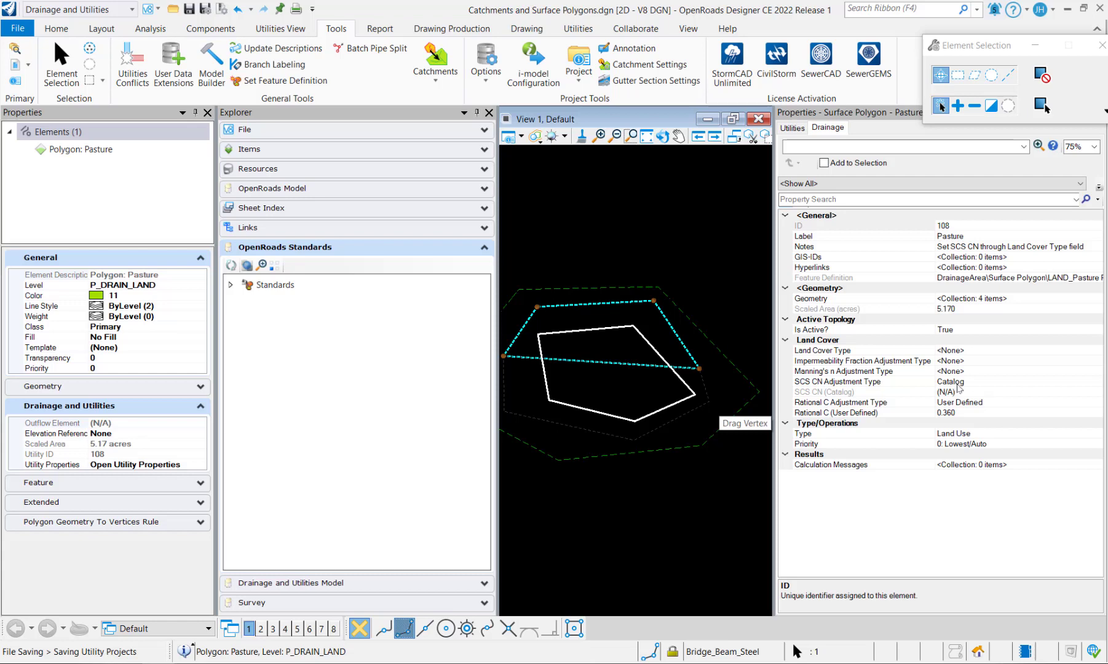
click(1016, 351)
click(950, 351)
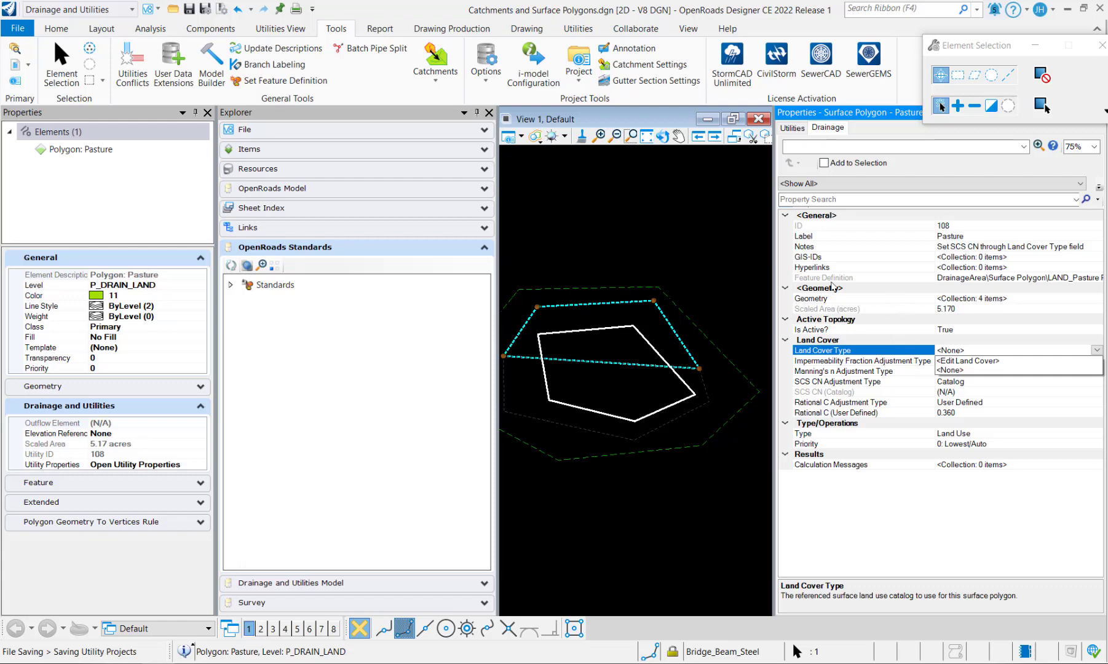
Import all Land Use Libraries from the engineering libraries into the Land Cover catalog and close the catalog.
click(234, 26)
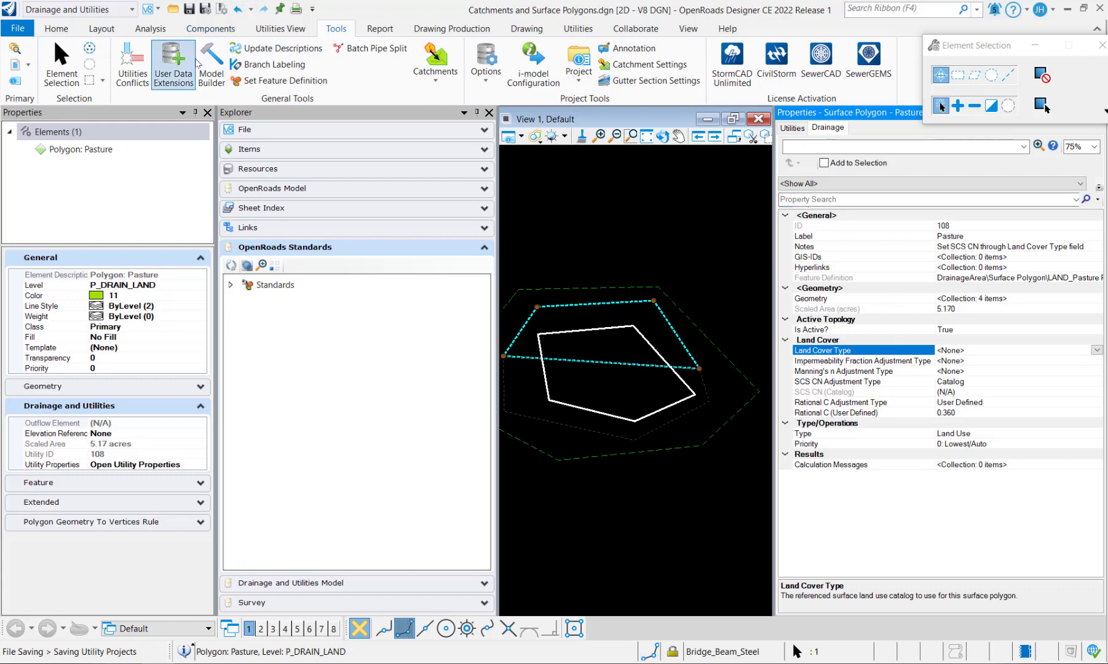
click(211, 29)
click(186, 79)
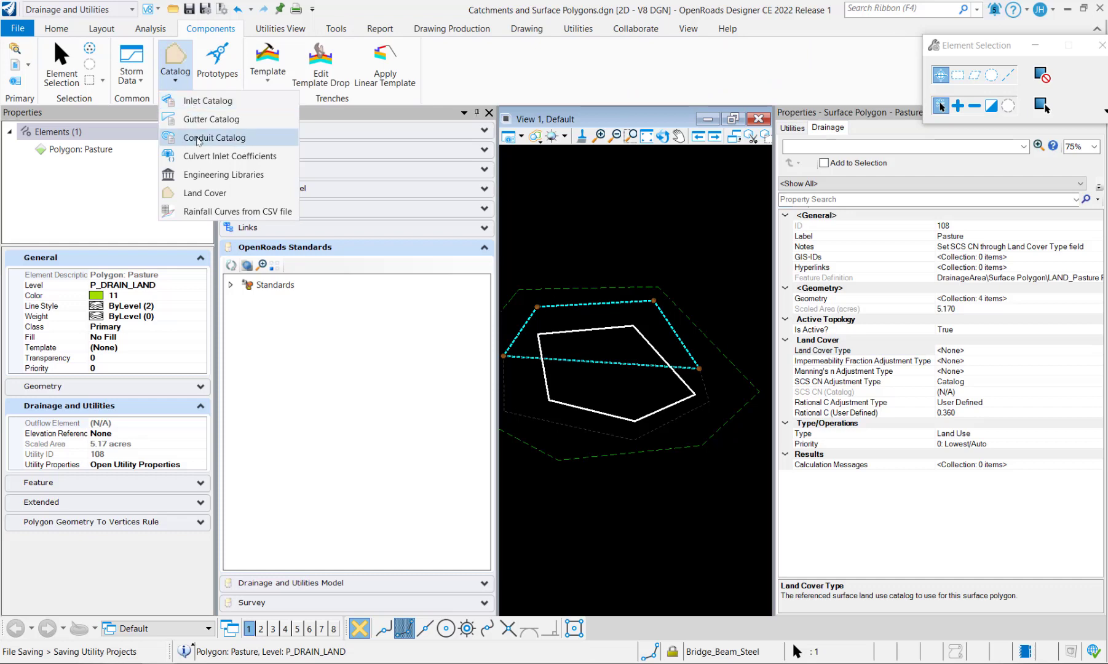
click(209, 198)
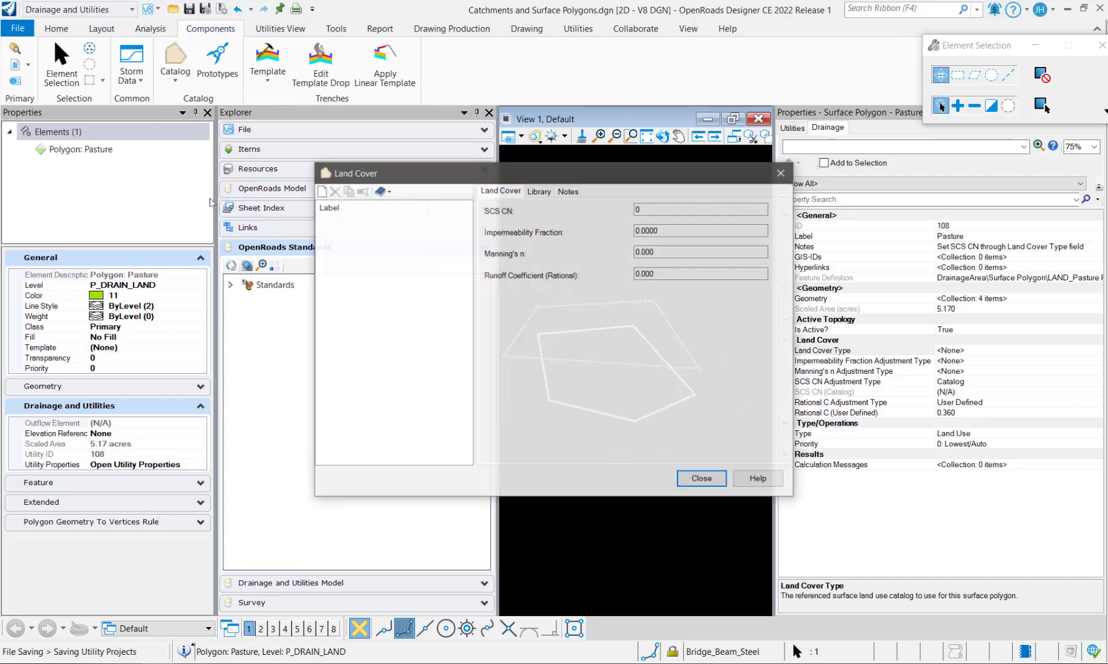
click(388, 192)
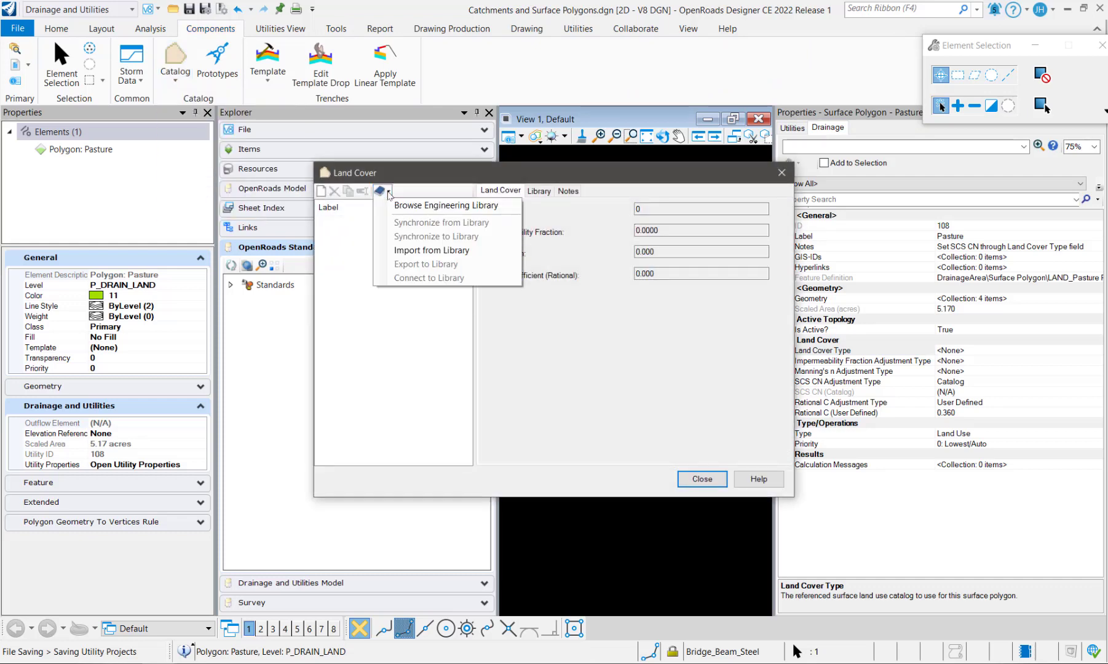
click(429, 254)
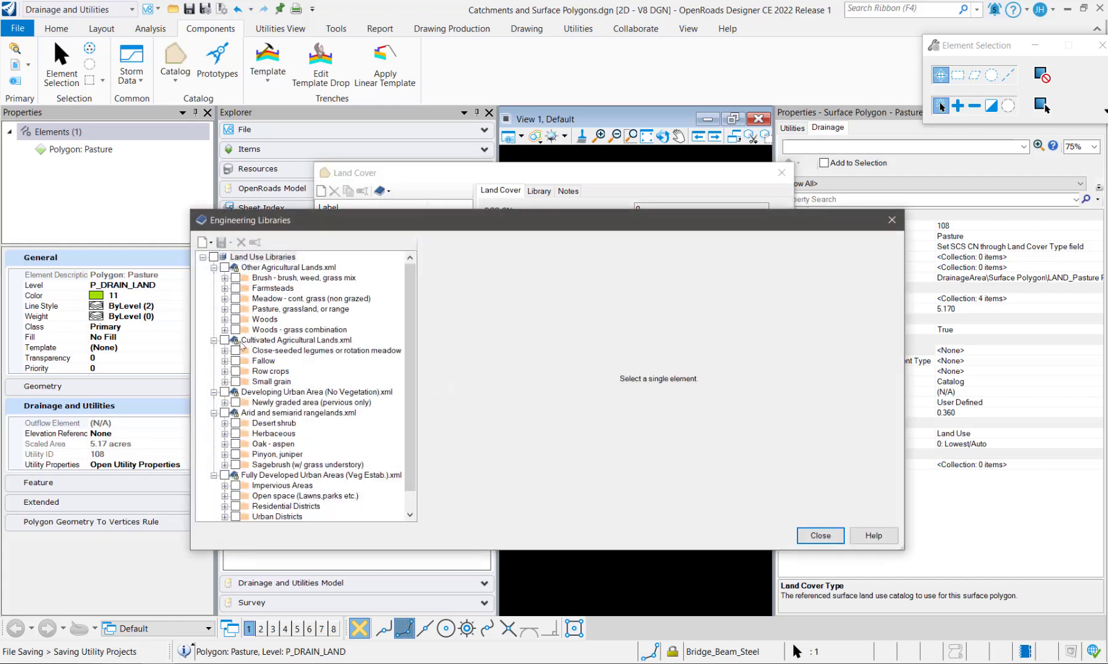
click(213, 257)
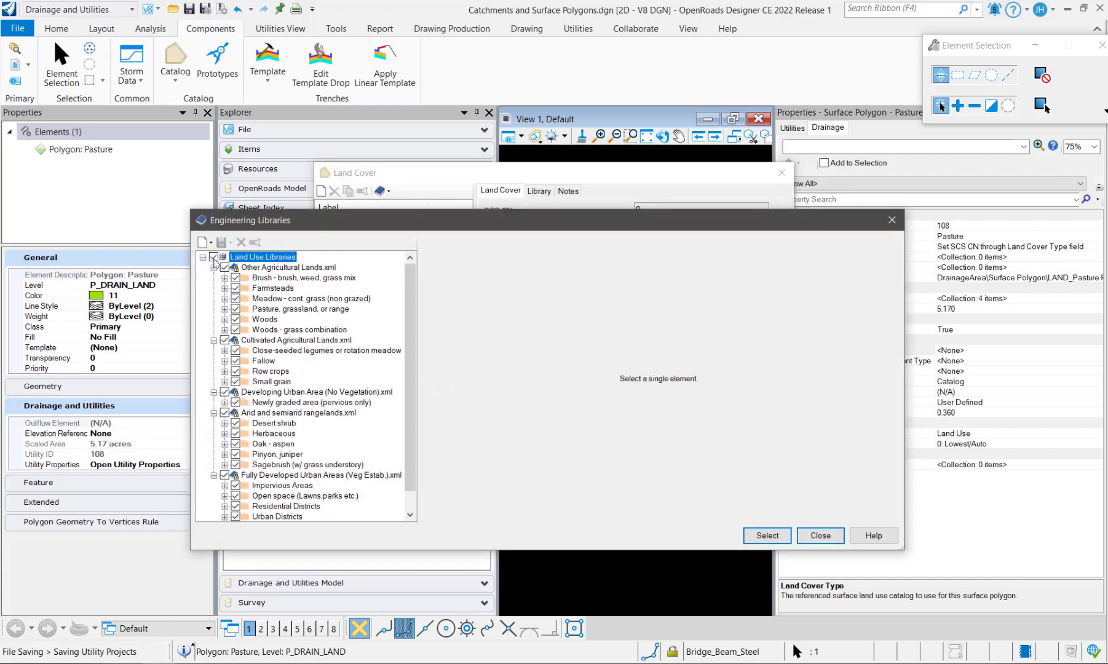
scroll(258, 441, down, 1)
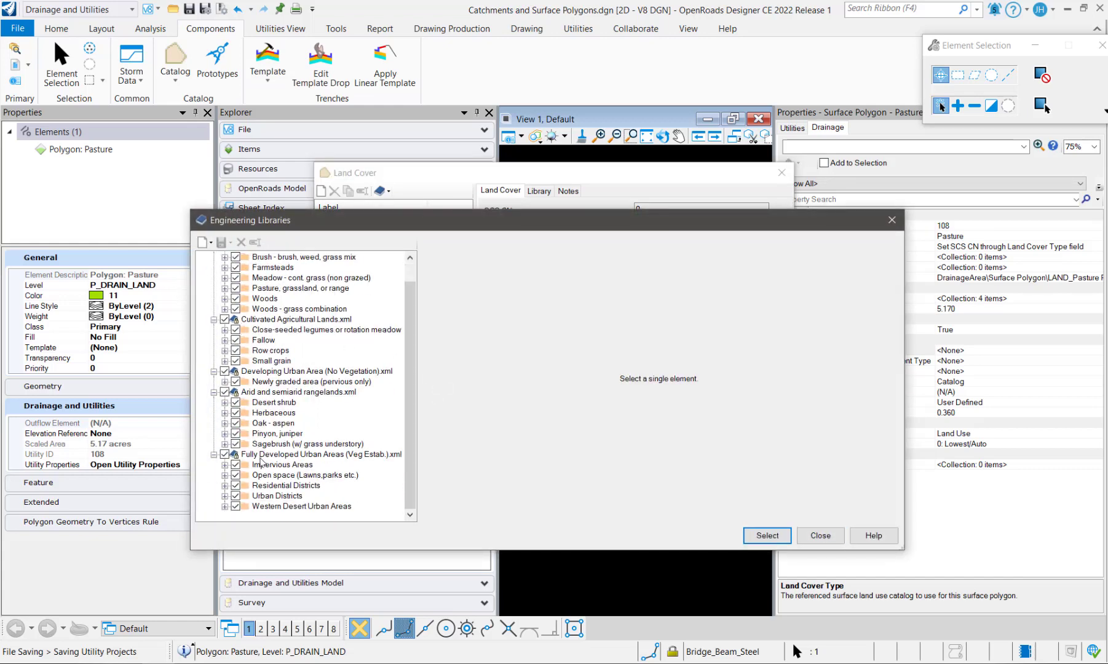
click(790, 542)
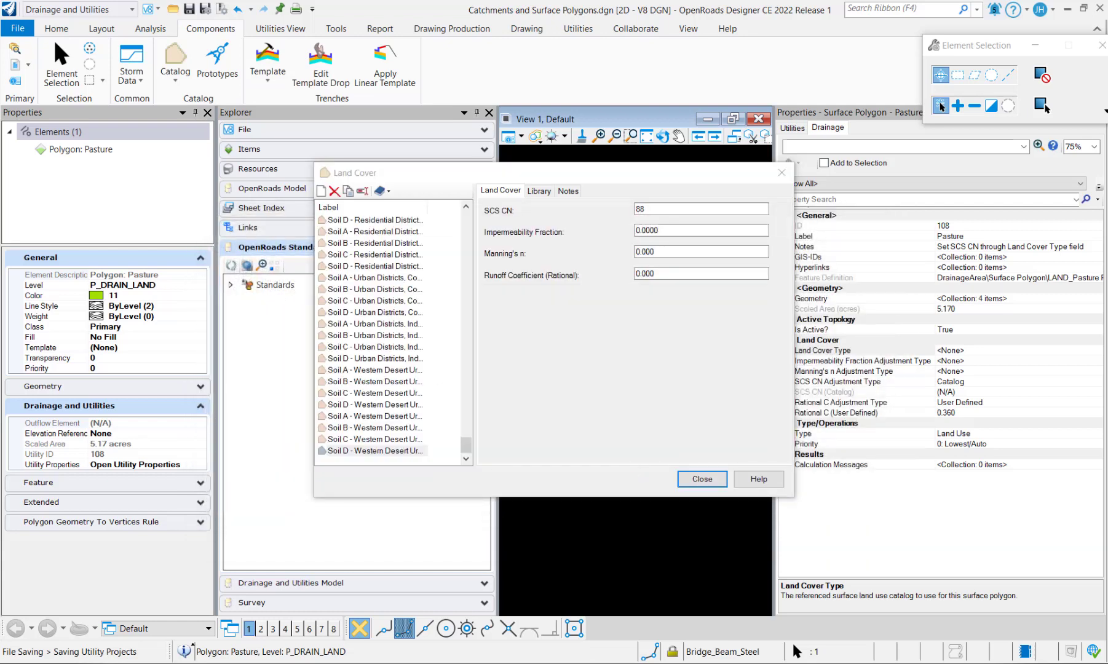
click(701, 480)
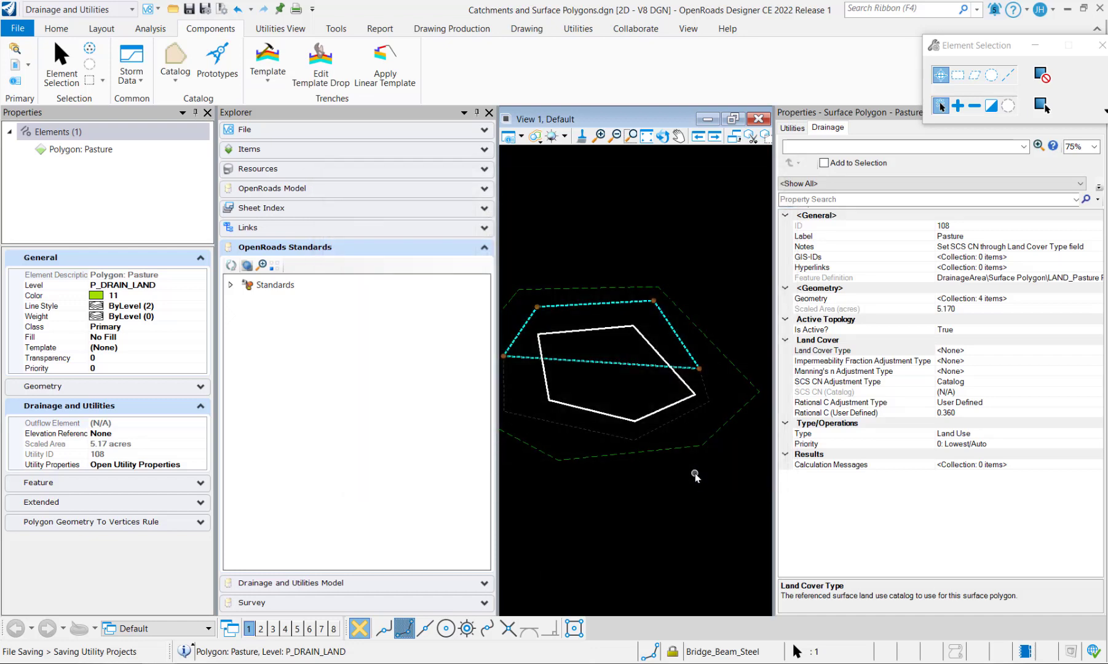
Examine the full range of imported land cover types available for the Pasture surface polygon.
click(989, 351)
click(1096, 350)
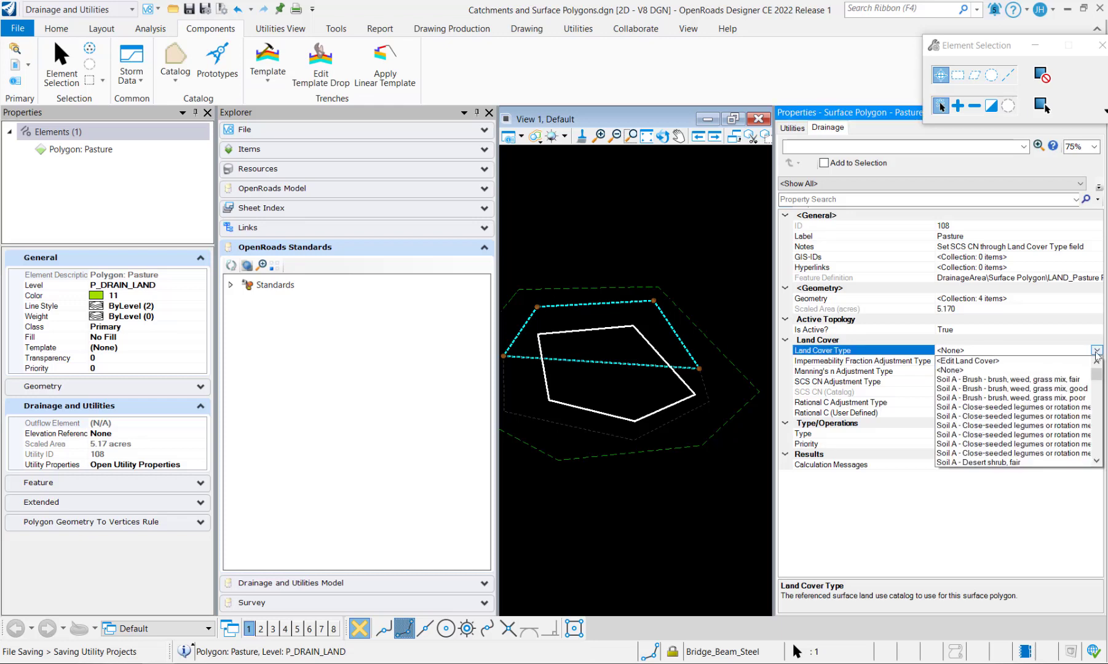
scroll(1011, 411, down, 4)
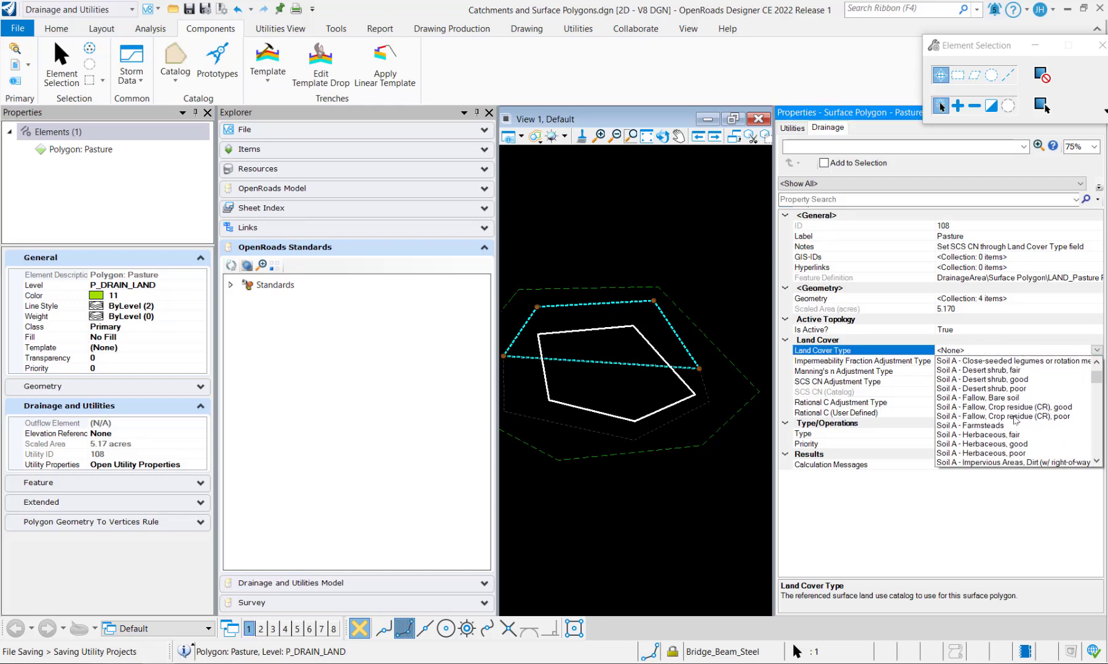
scroll(1006, 464, down, 3)
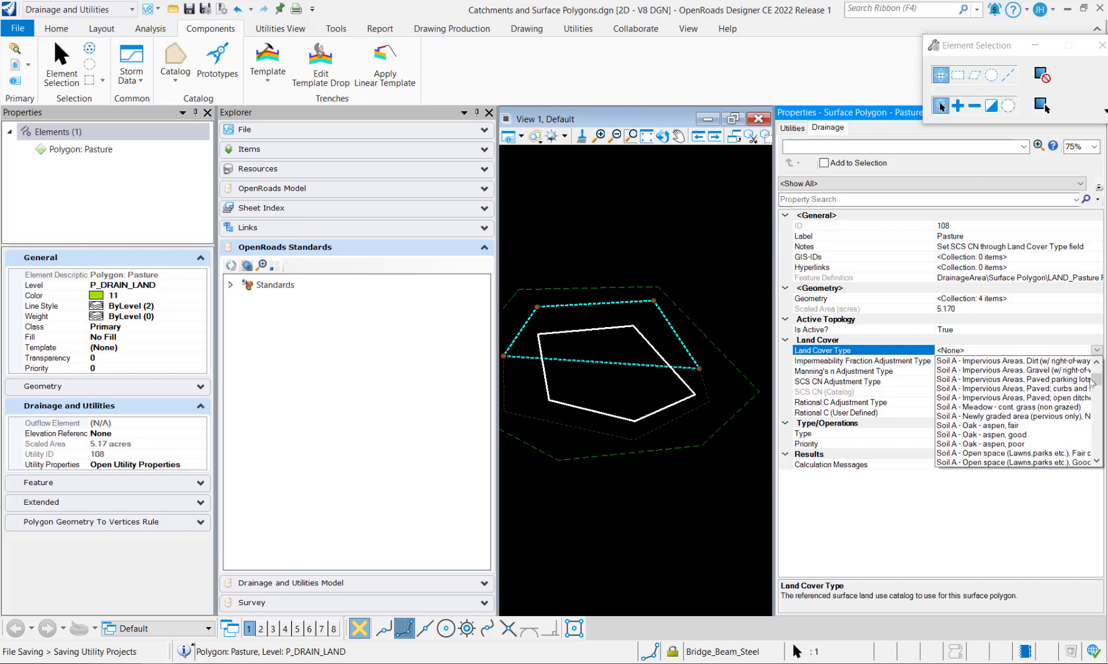
mouse_move(1093, 384)
mouse_down()
mouse_move(1106, 448)
mouse_move(1105, 373)
mouse_up()
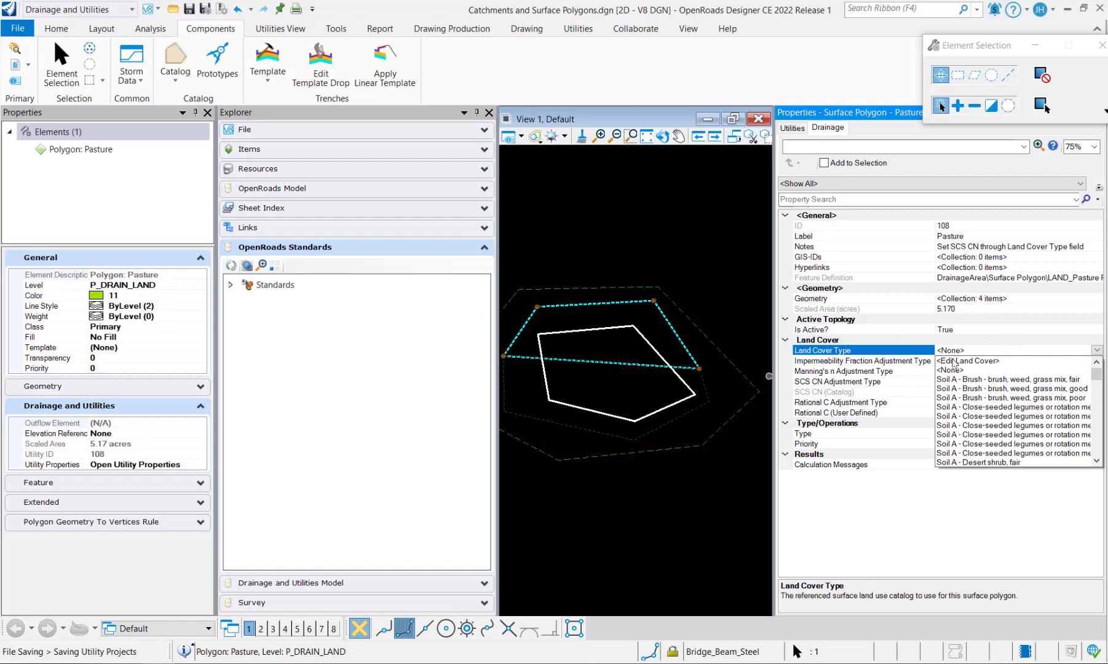
Delete every land cover entry from the Land Cover catalog.
click(177, 80)
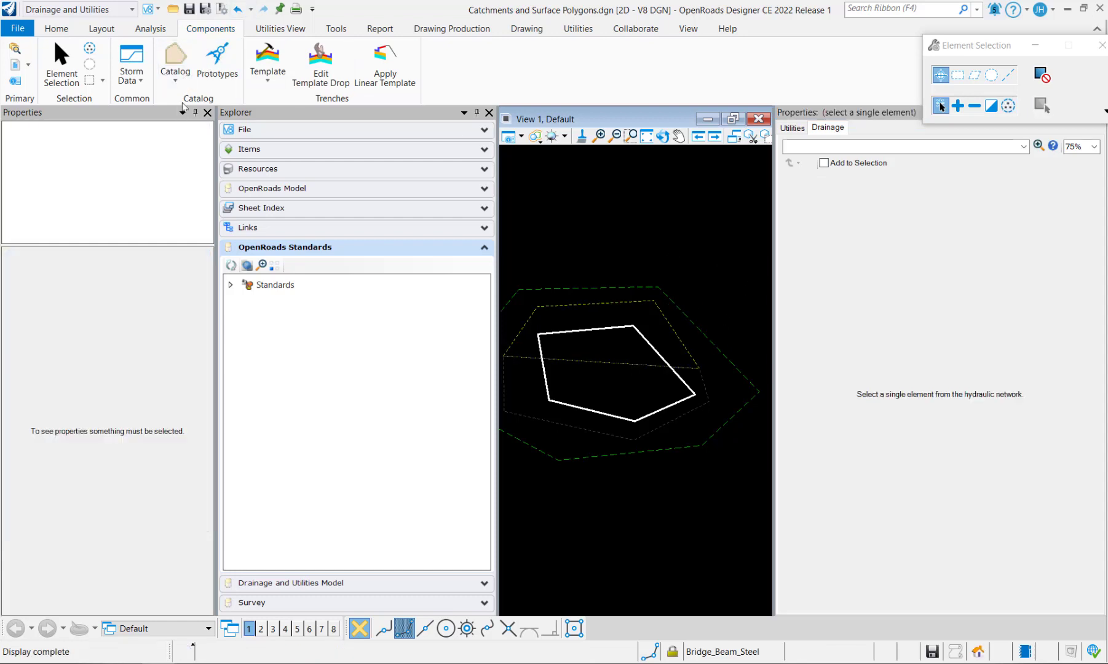
click(175, 72)
click(228, 196)
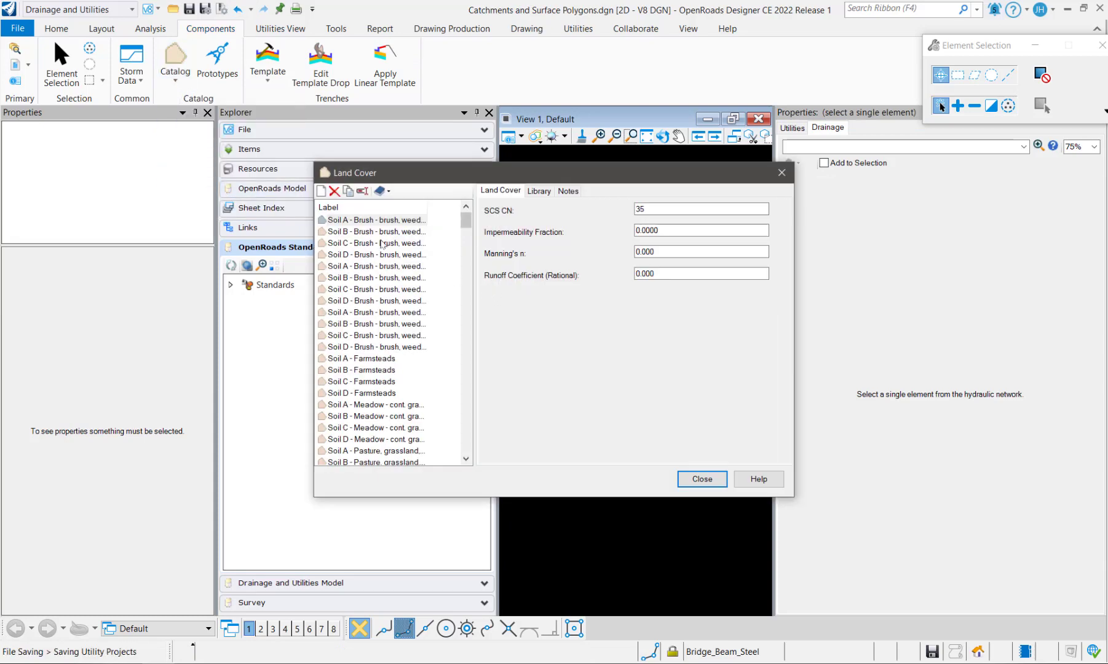
click(356, 258)
click(350, 219)
drag(466, 222, 473, 463)
shift+click(394, 451)
click(334, 191)
click(569, 366)
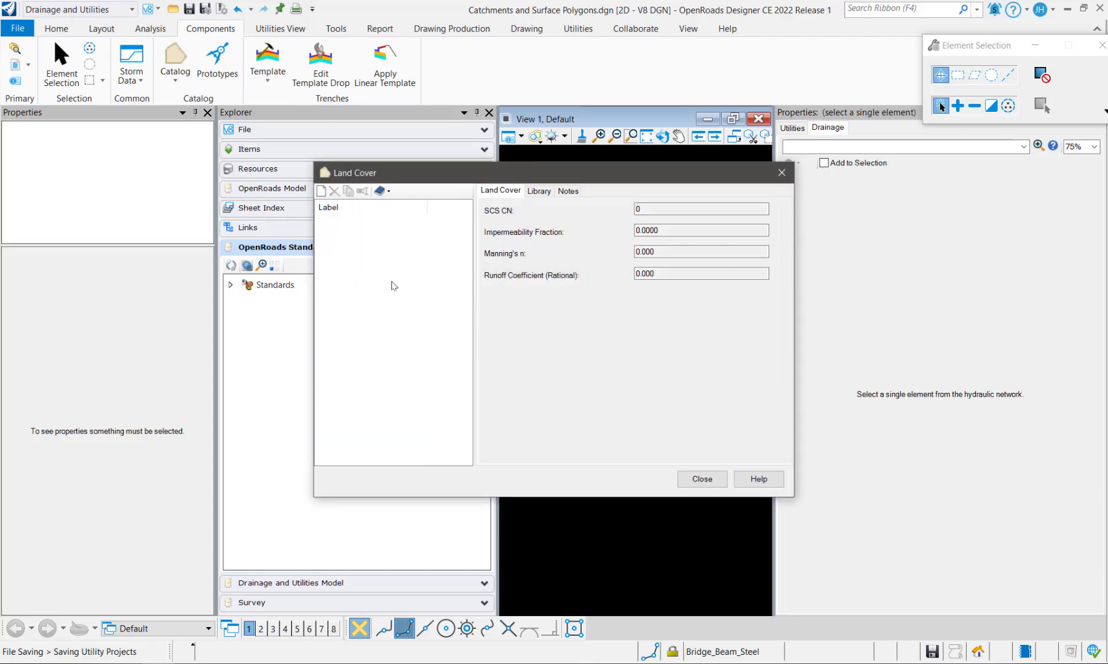
Start a library import in the Land Cover catalog and include the "good" entries of Pasture, grassland, or range for all soil groups.
click(382, 190)
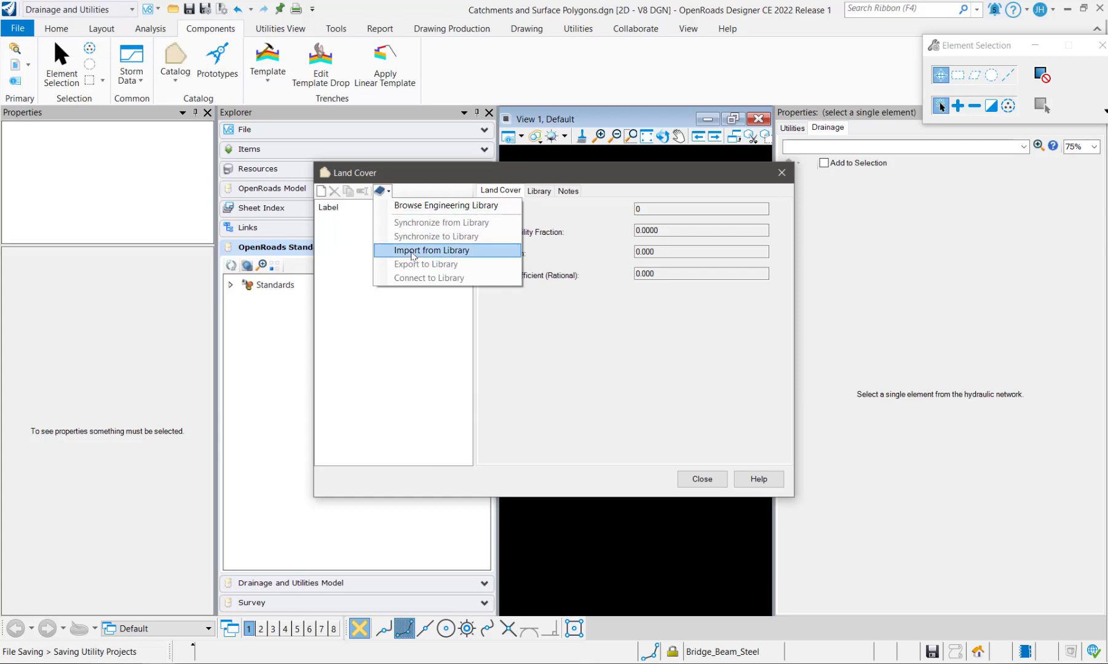
click(412, 250)
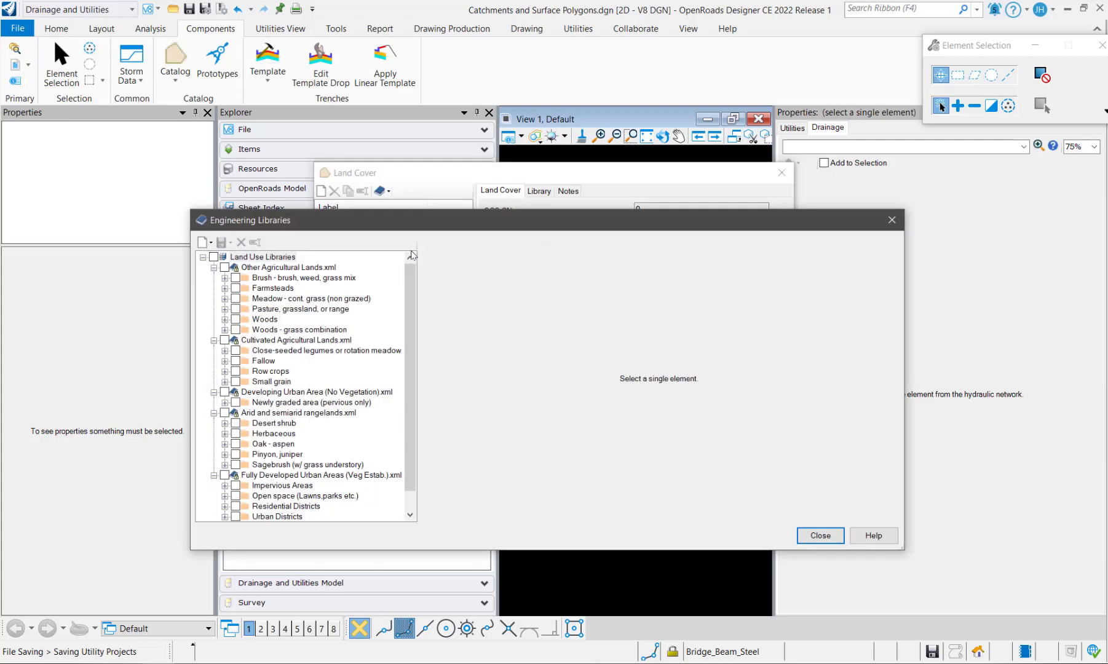
click(226, 310)
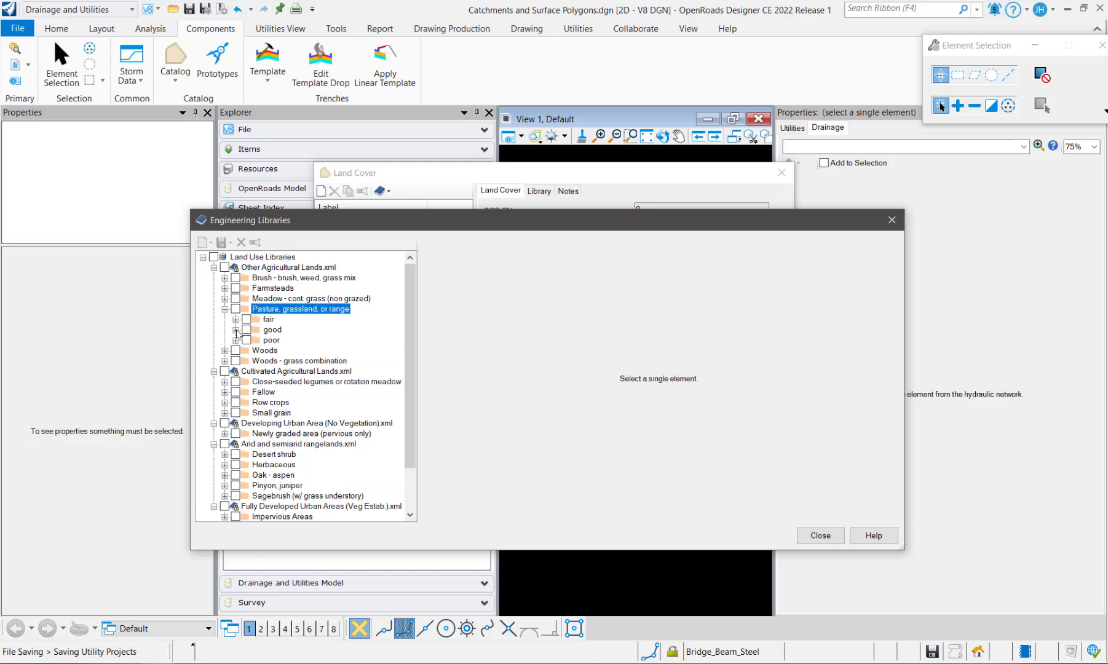
click(236, 331)
click(247, 330)
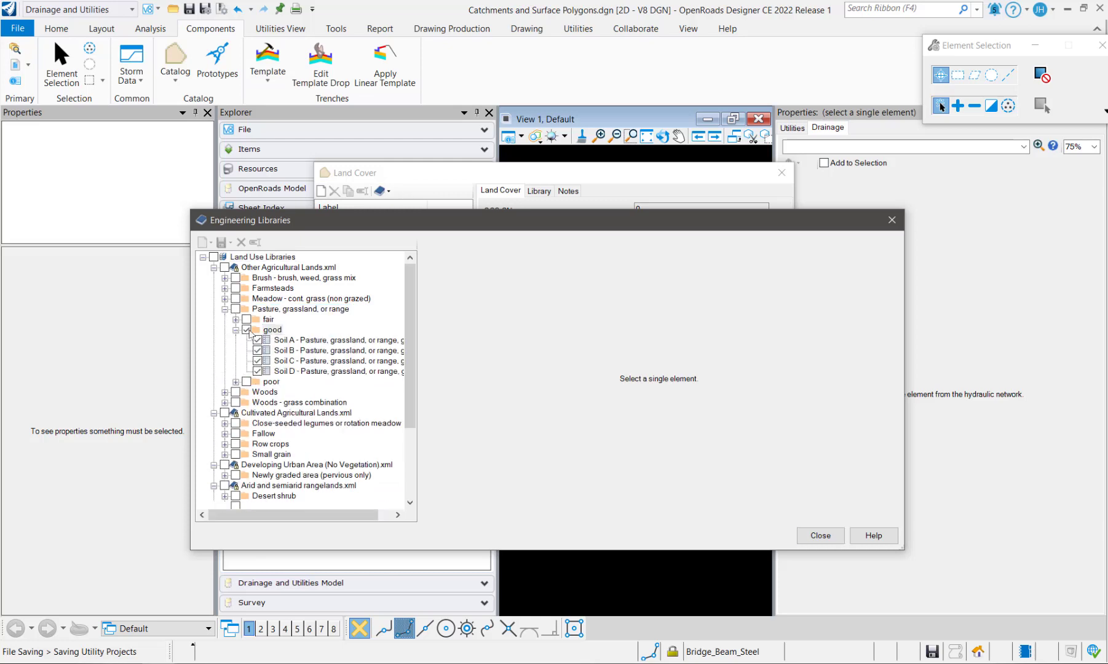
Add the paved parking lots, roofs, driveways entries under Impervious Areas to the selection, import it, and close the Land Cover catalog.
scroll(259, 388, down, 4)
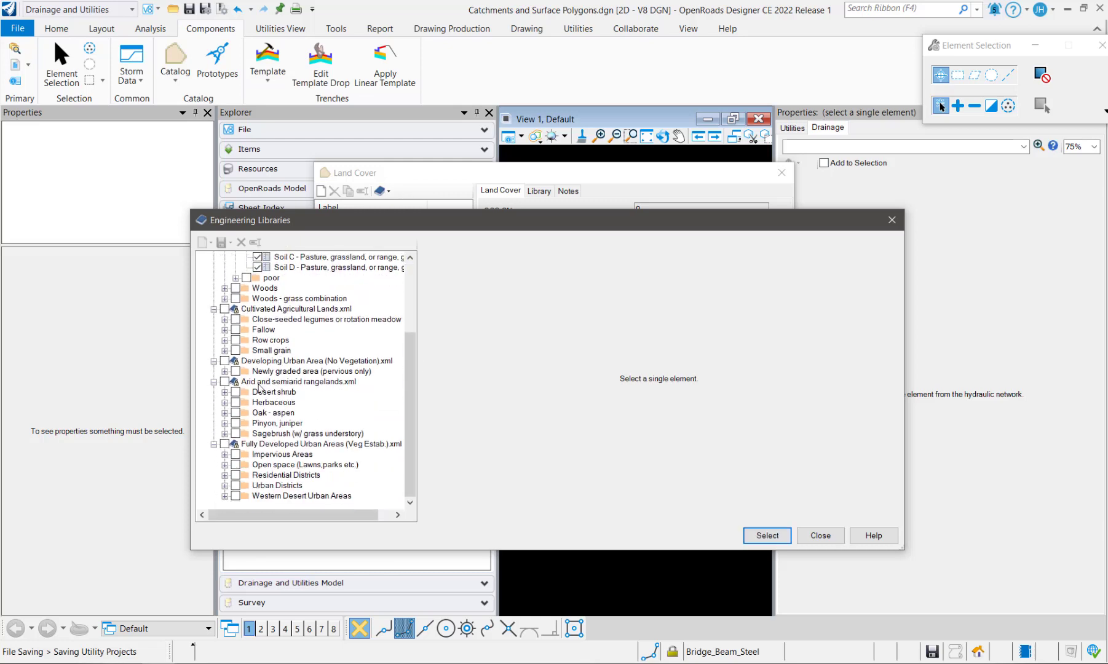
click(226, 455)
click(237, 475)
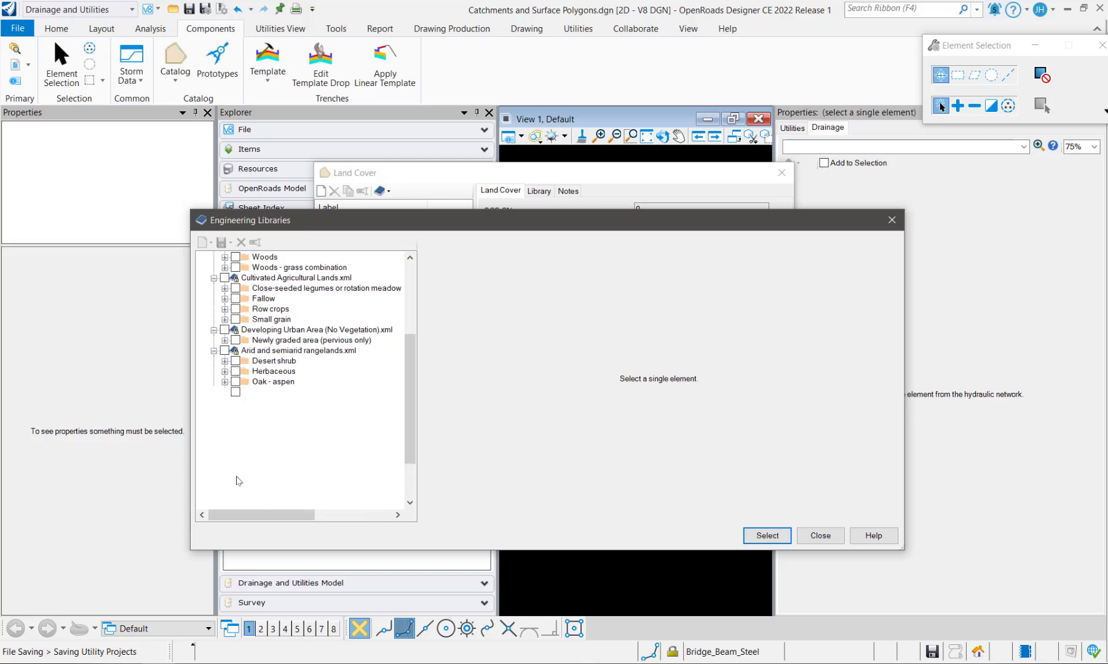
click(246, 454)
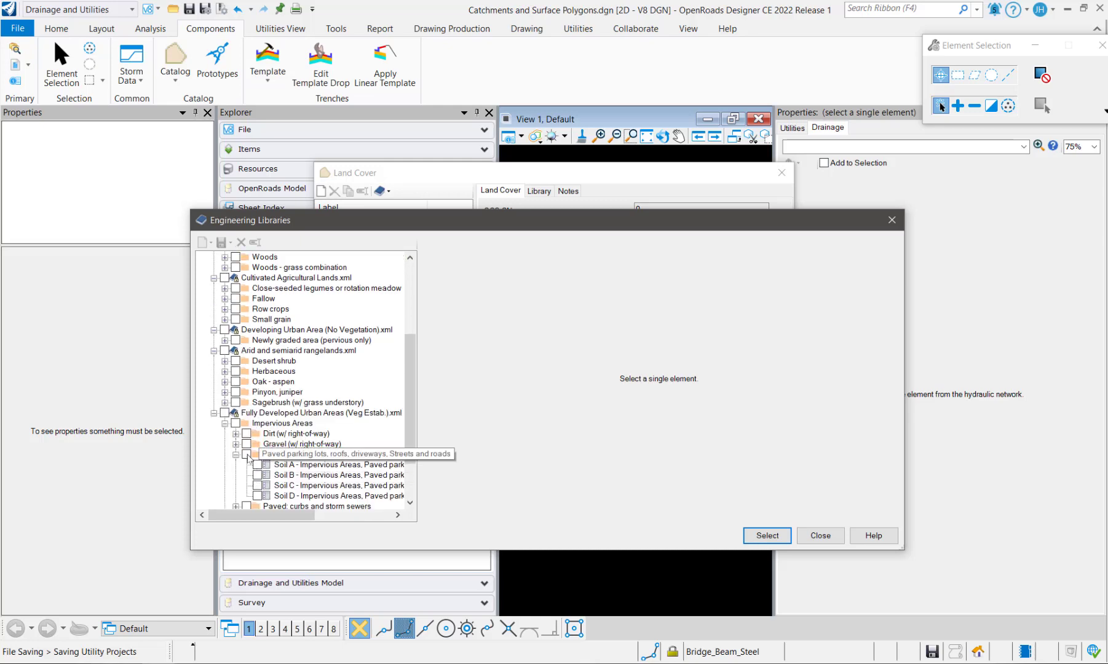
click(766, 536)
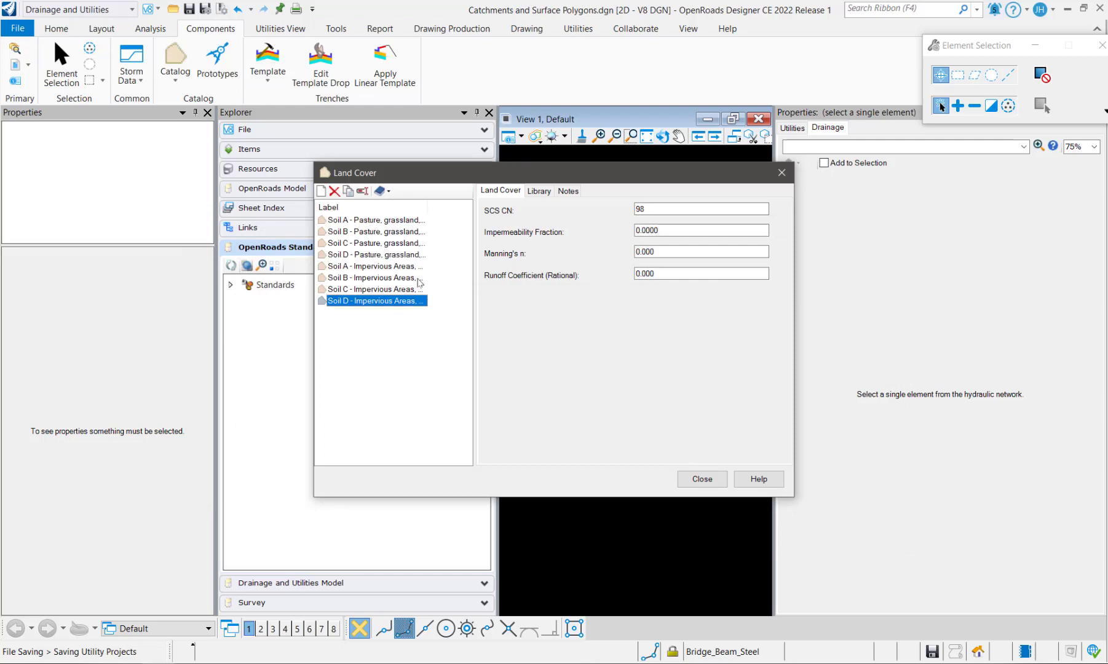
click(703, 480)
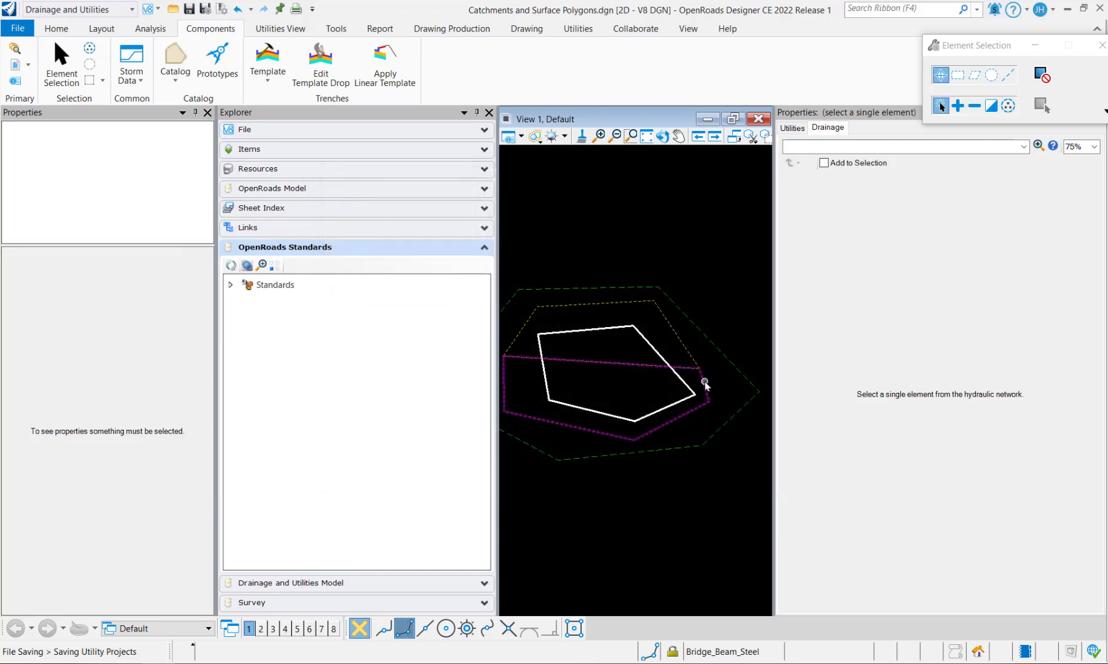
Set the Asphalt surface polygon's land cover type to Soil B - Impervious Areas, Paved parking lots.
click(705, 382)
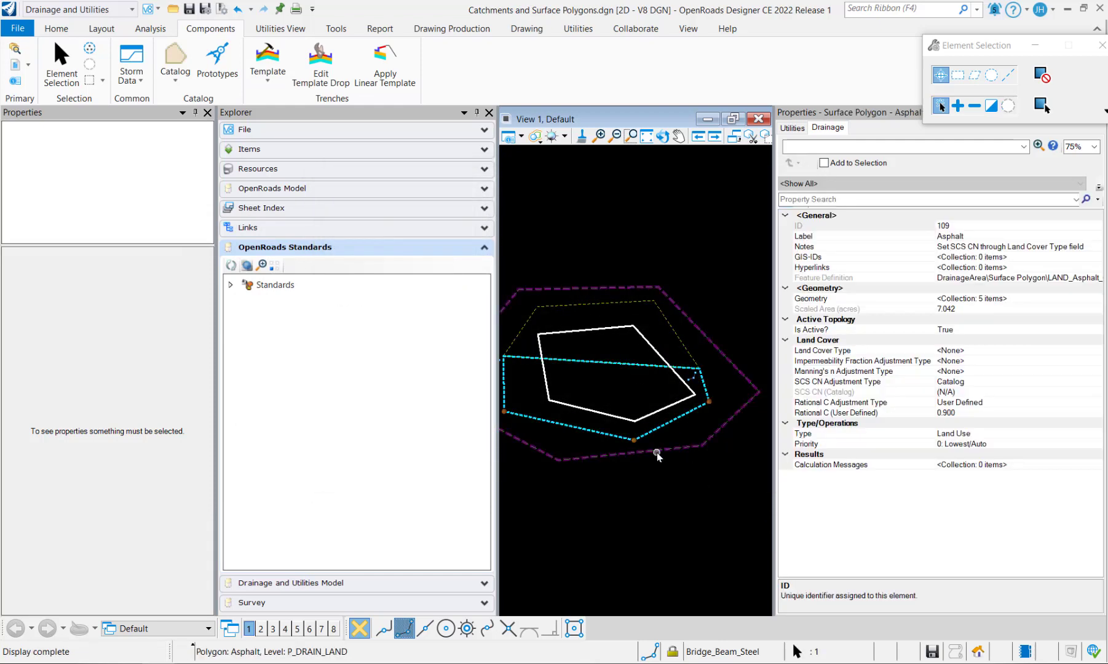
click(1070, 352)
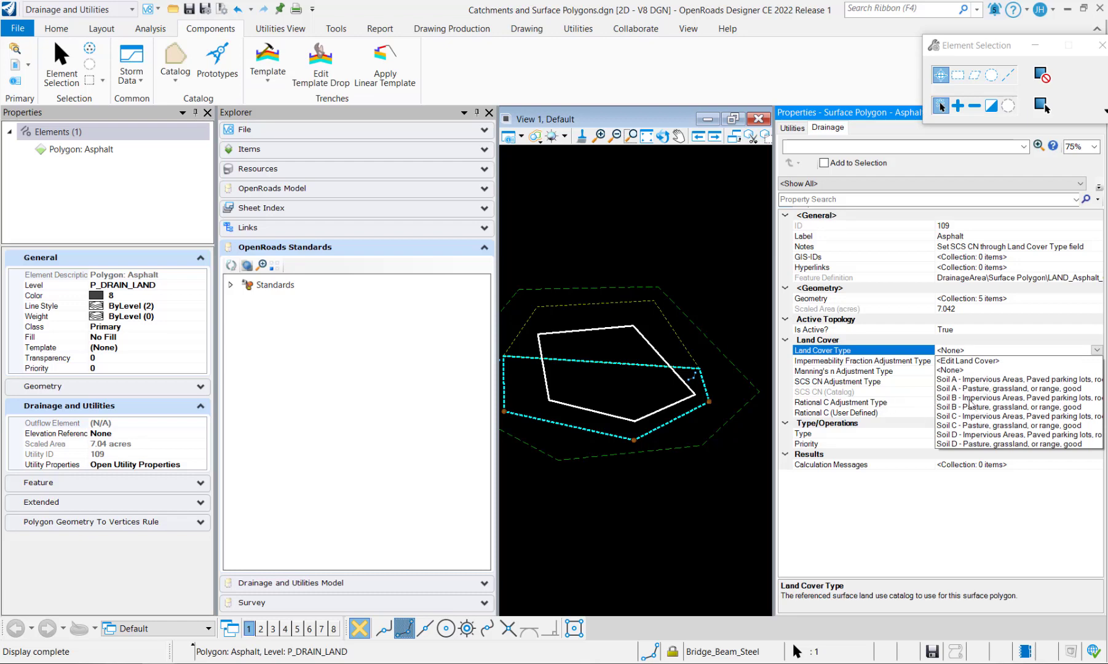
click(971, 398)
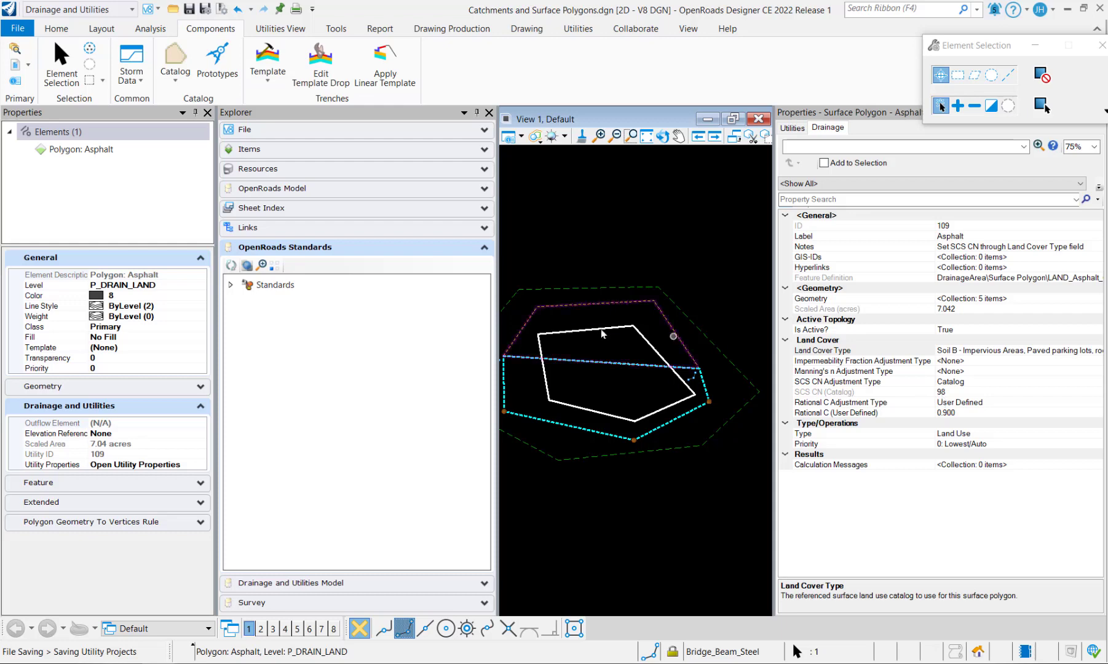
Set the Pasture surface polygon's land cover type to Soil B - Pasture, grassland, or range, good.
click(668, 321)
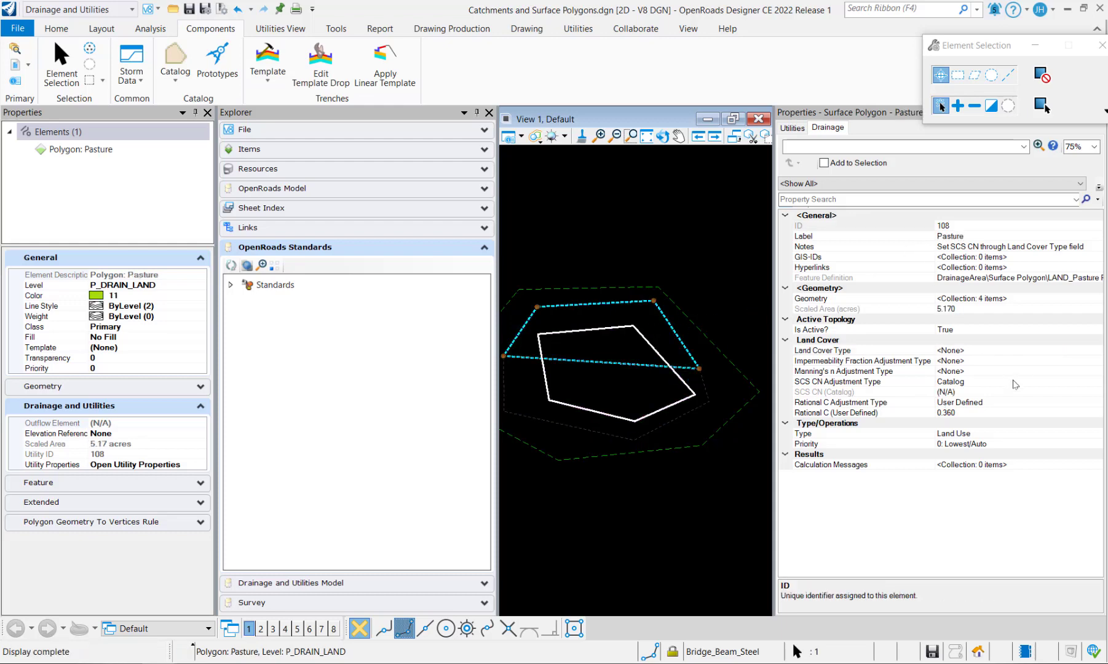
click(1070, 351)
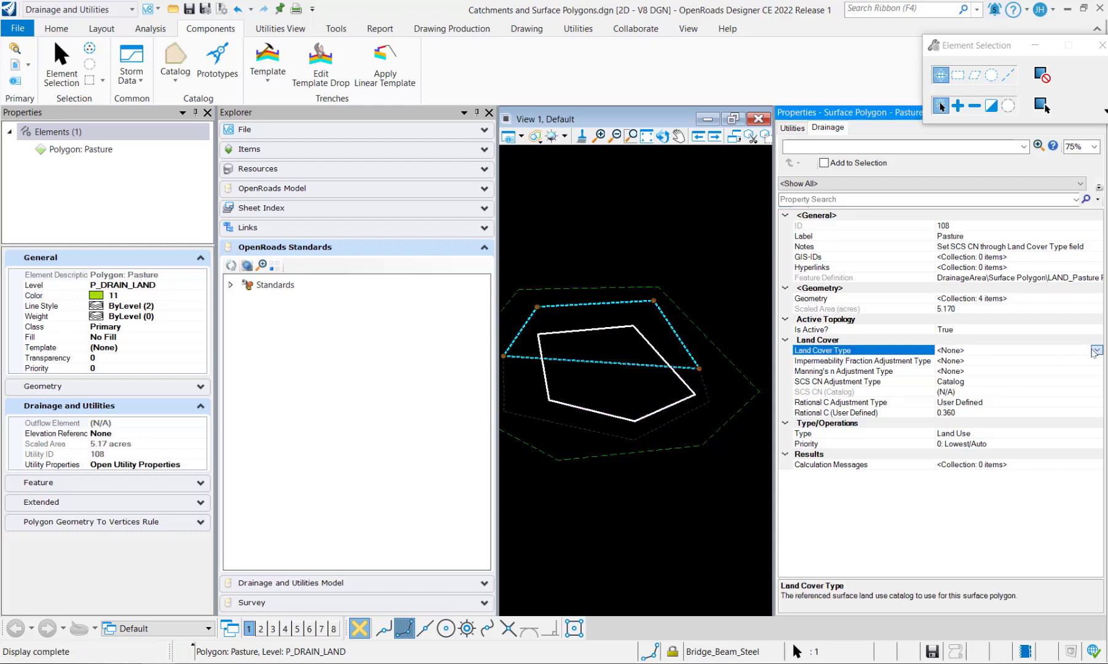
click(1096, 351)
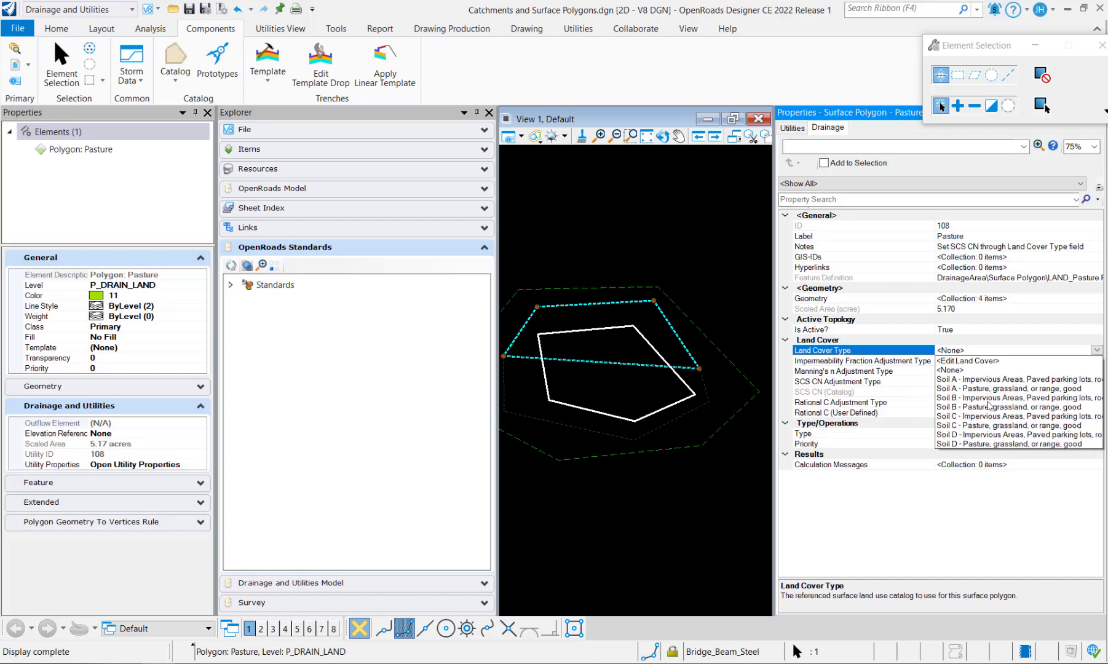
click(971, 409)
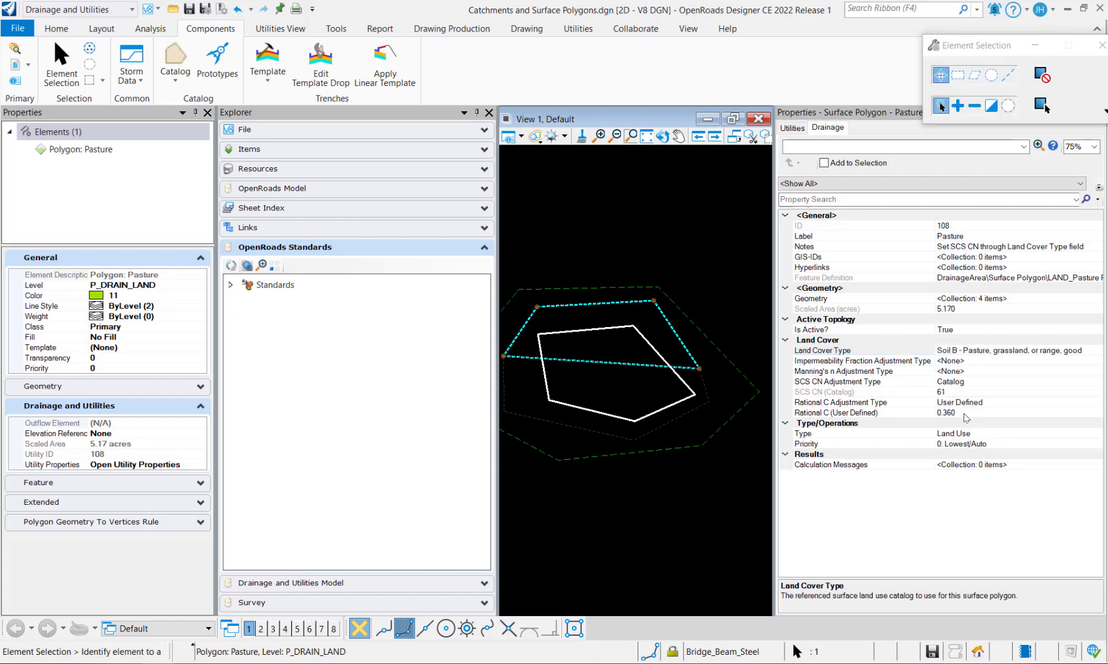
Select the CATCH-3 catchment and set its runoff method to Unit Hydrograph.
click(674, 354)
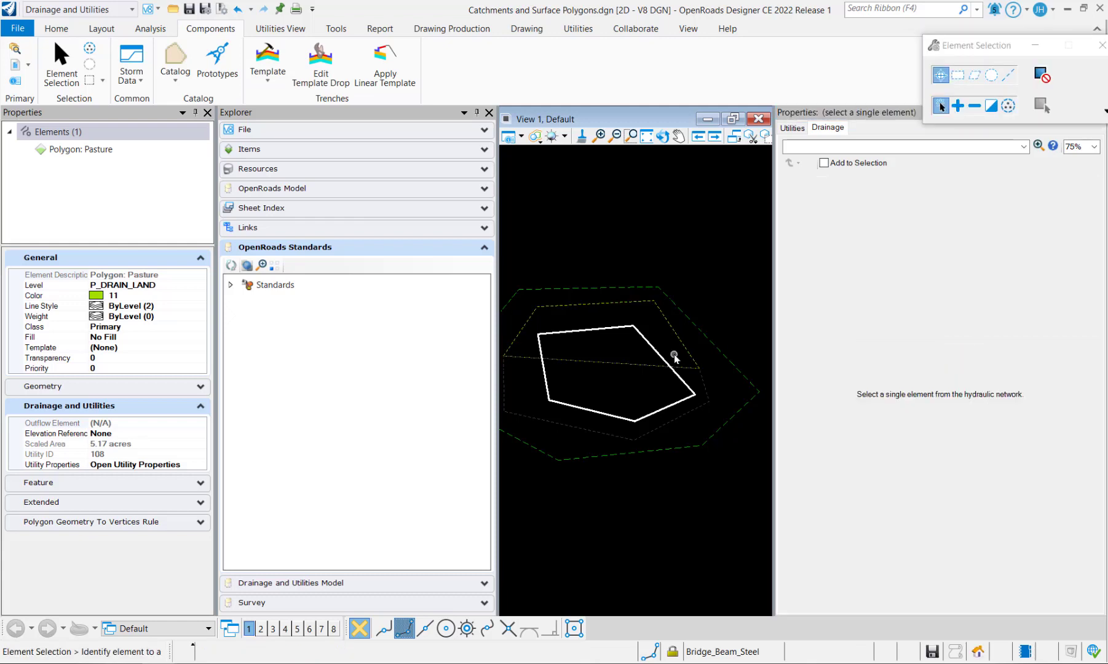
click(660, 356)
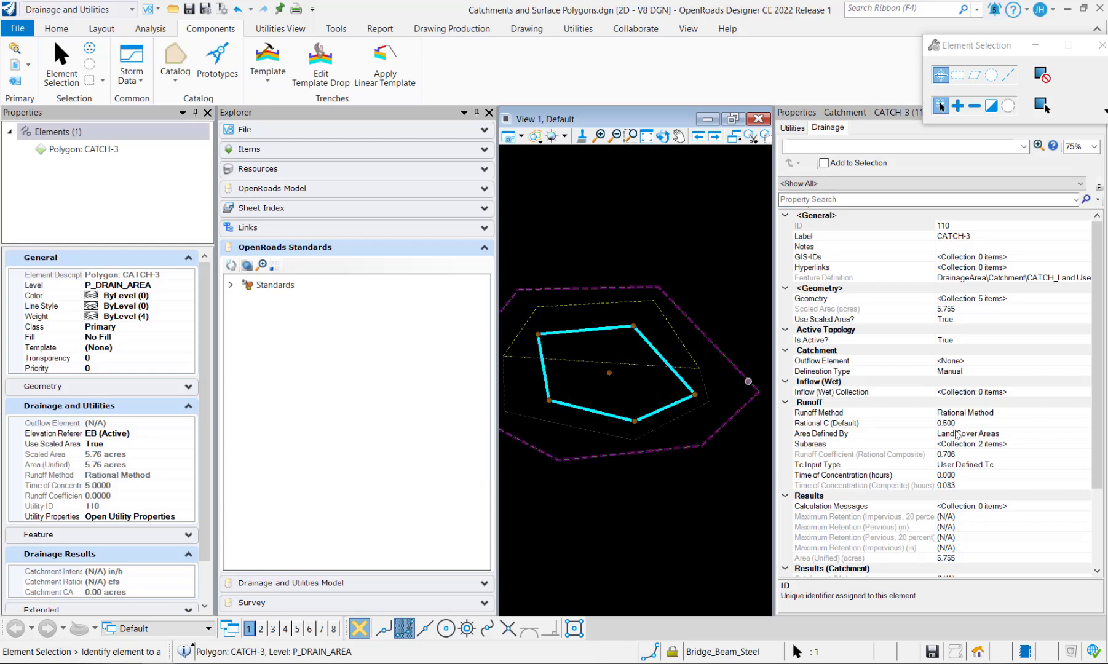
click(1086, 414)
click(1086, 414)
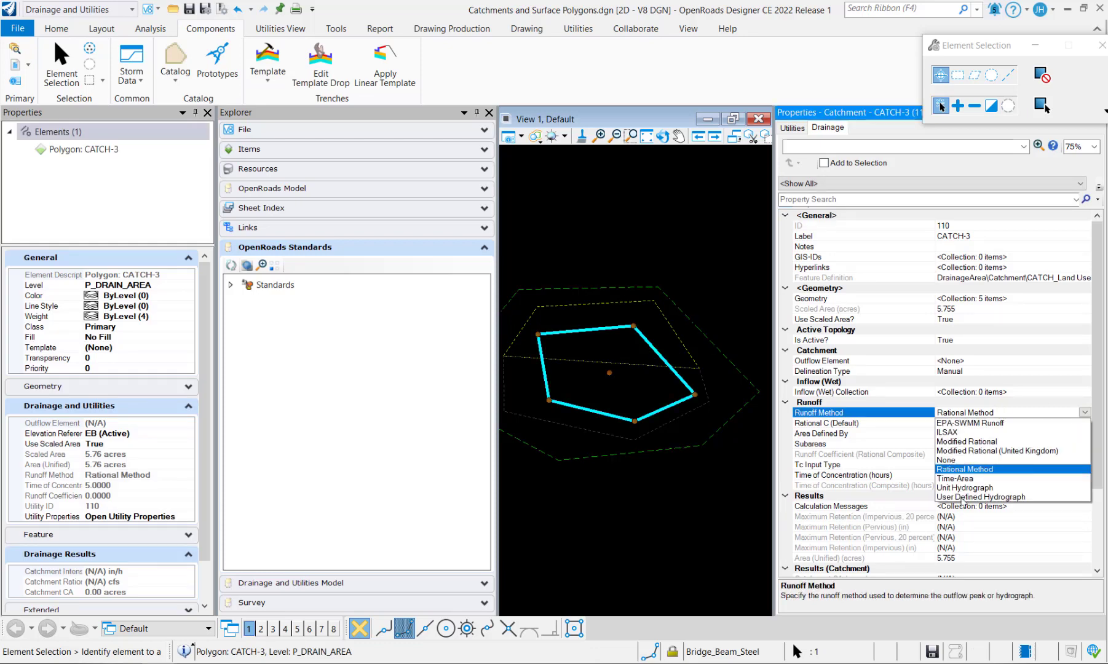
click(963, 487)
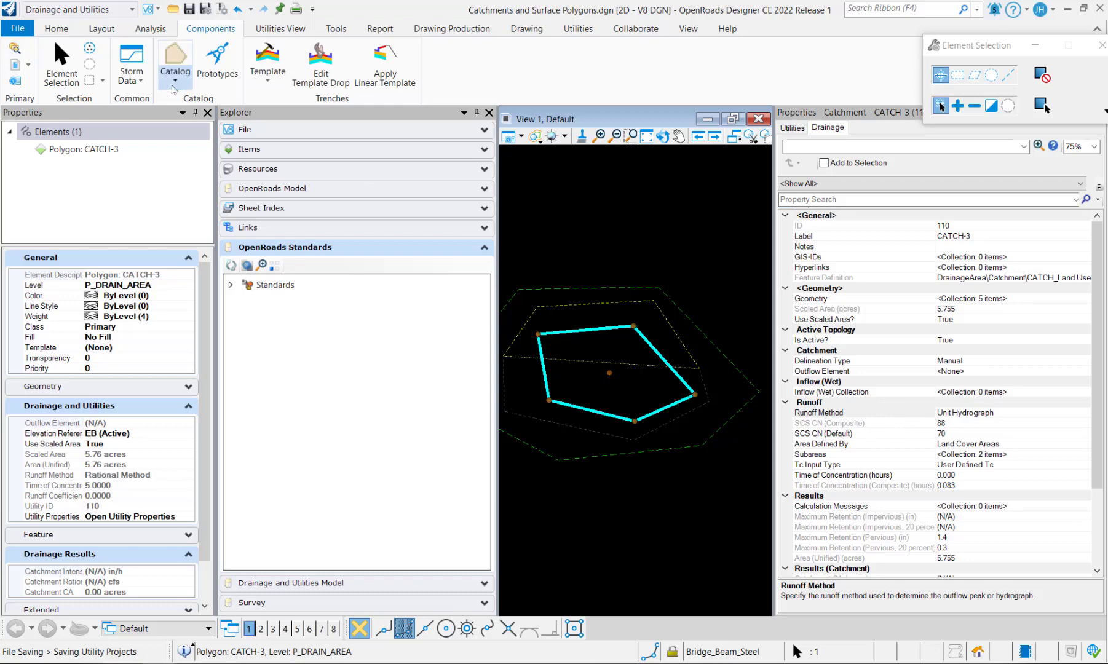
Compute the drainage model to update the CATCH-3 catchment's composite SCS CN.
click(151, 29)
click(243, 68)
click(259, 122)
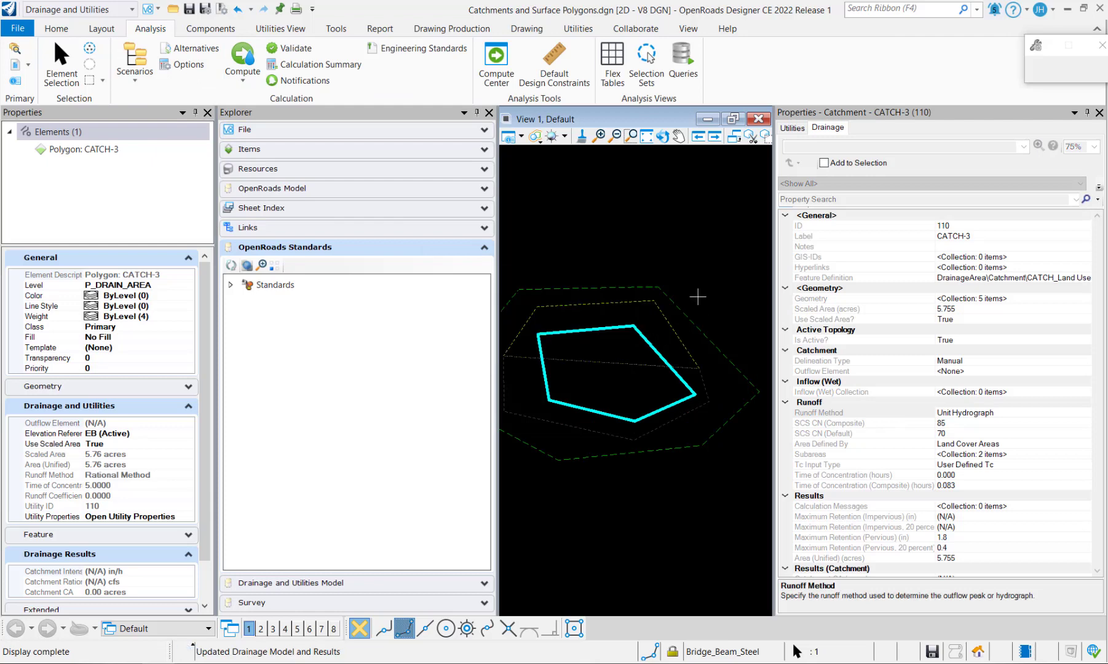
click(693, 394)
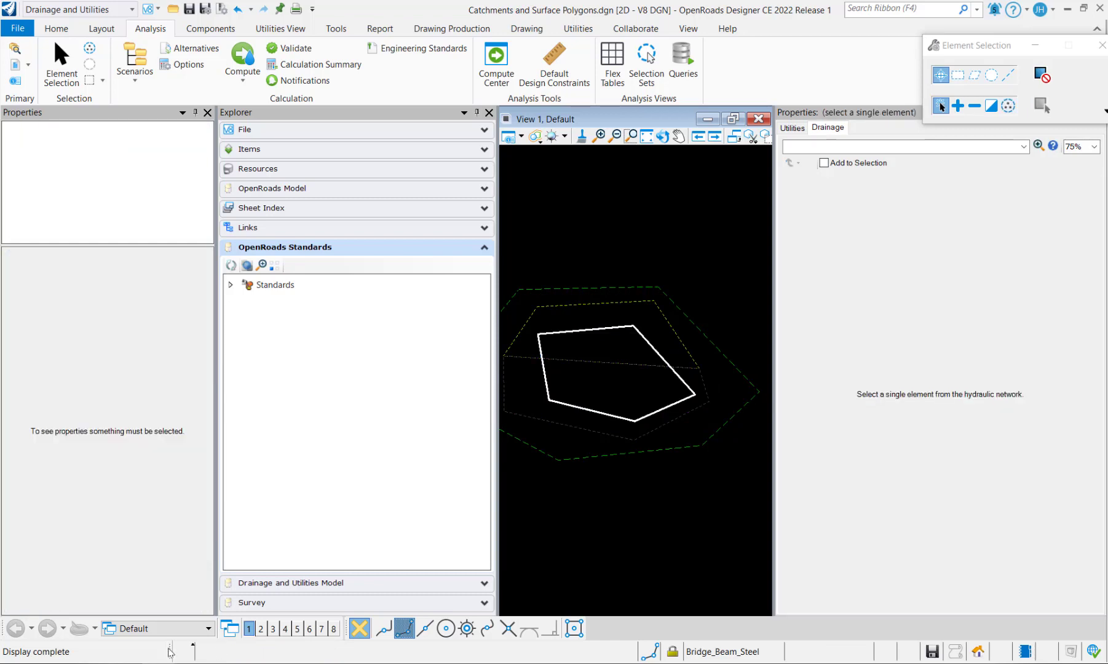
Switch to the drainage features dgnlib and set the LAND_Asphalt_Concrete_Roof prototype's SCS CN Adjustment Type to Catalog.
mouse_move(170, 652)
click(80, 609)
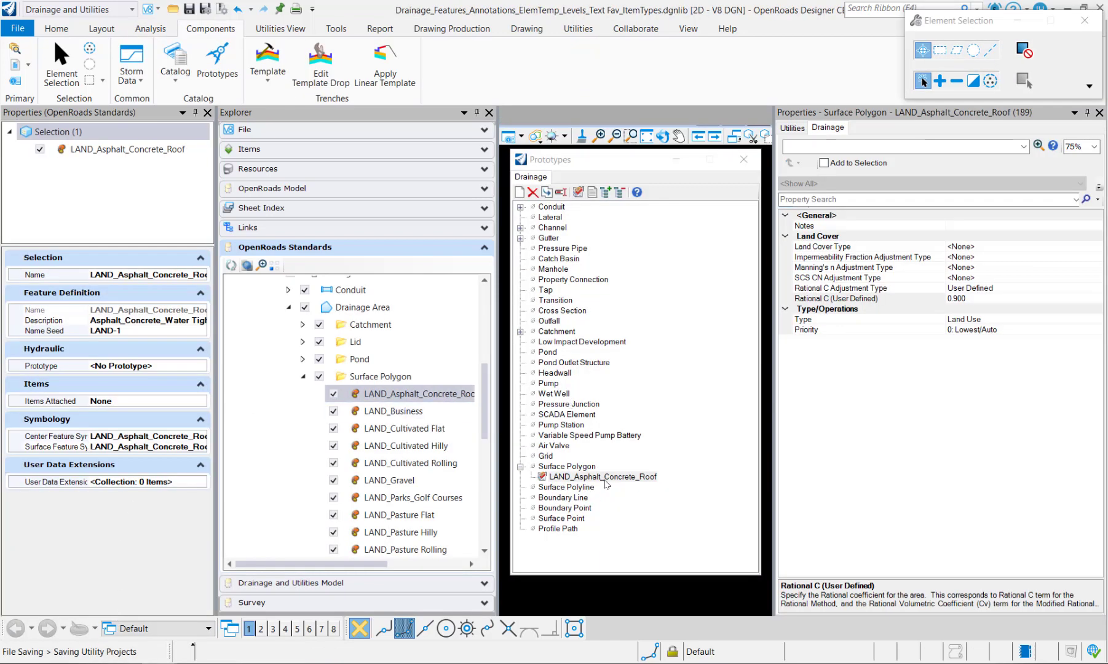
click(1084, 277)
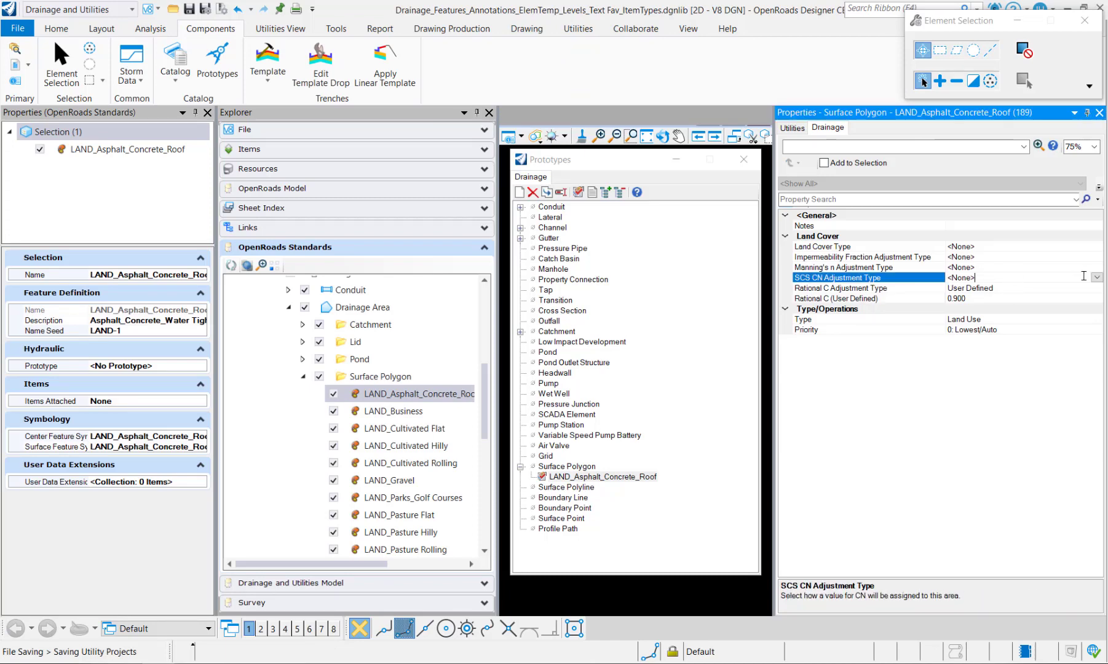
click(1097, 277)
click(964, 299)
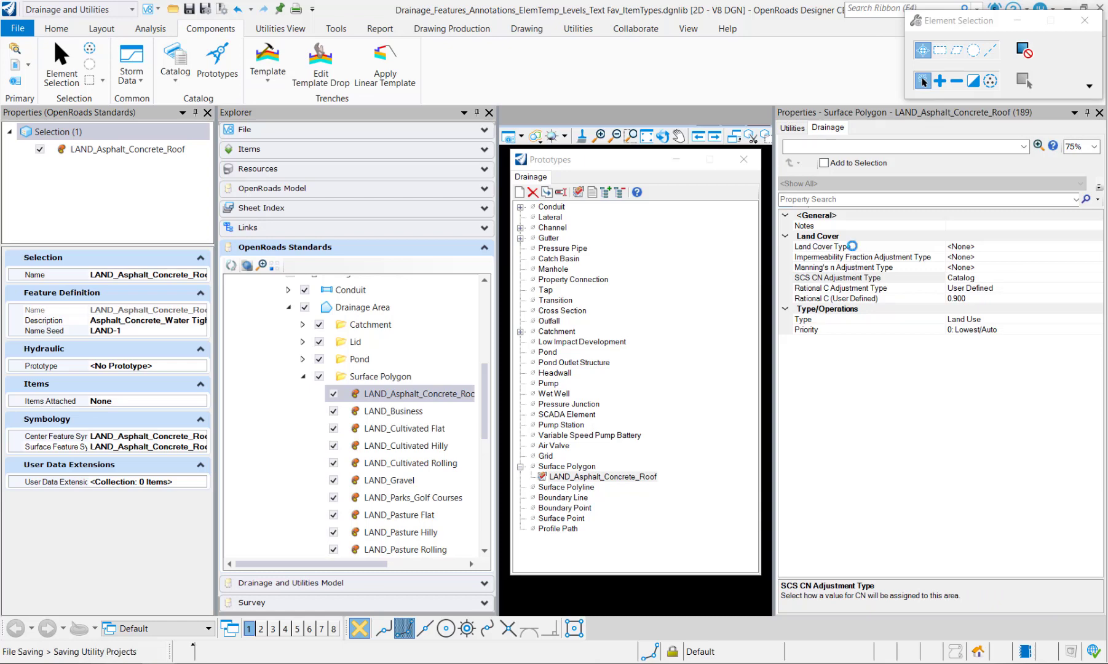
Check the LAND_Asphalt_Concrete_Roof prototype's land cover type choices and browse the Land Use Libraries available for import into the Land Cover catalog.
click(853, 246)
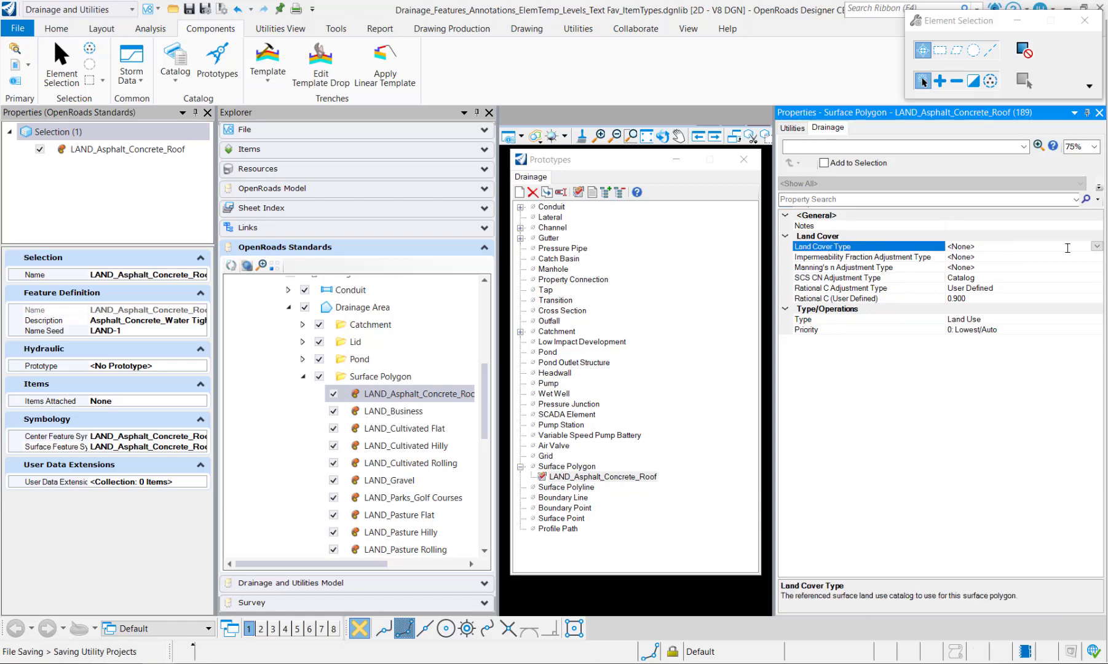
click(1097, 246)
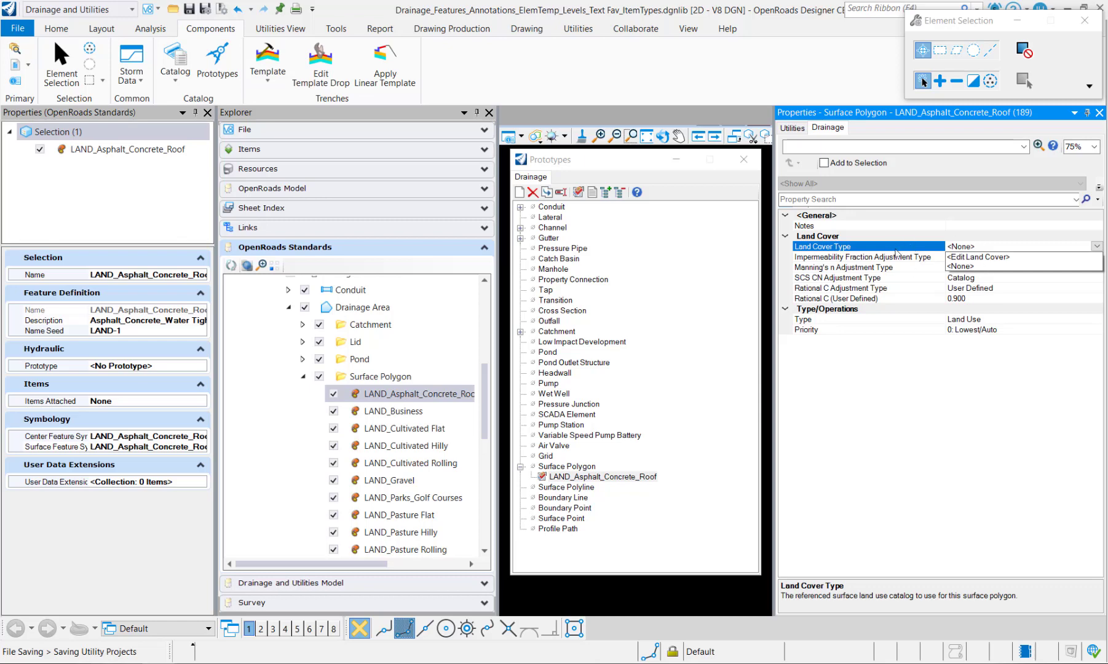
click(176, 61)
click(193, 195)
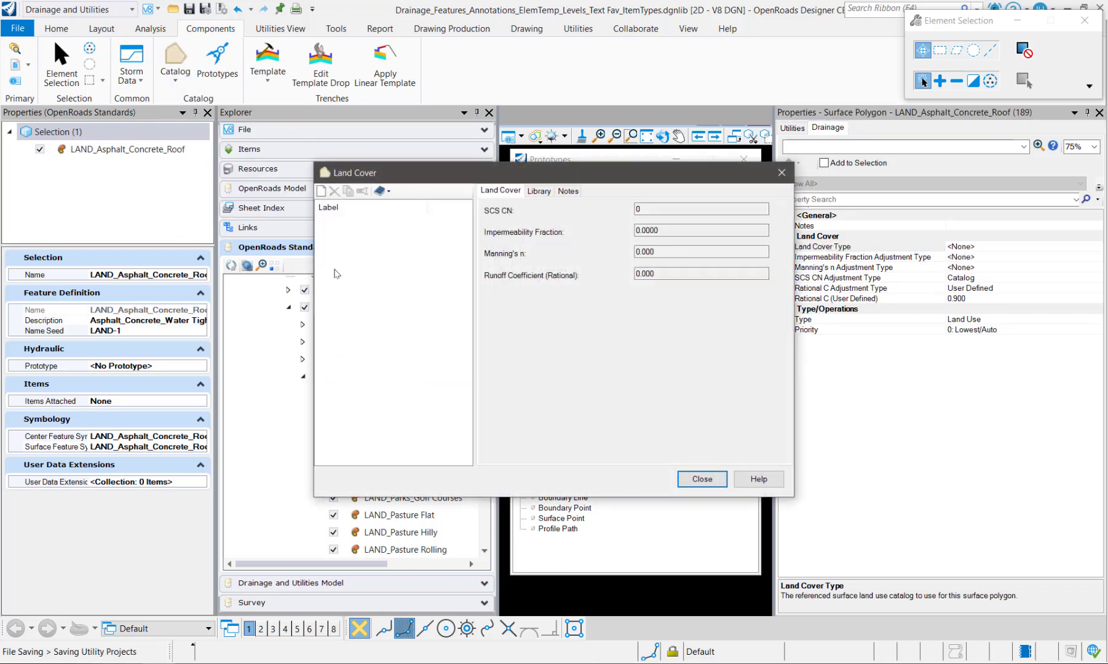
click(388, 193)
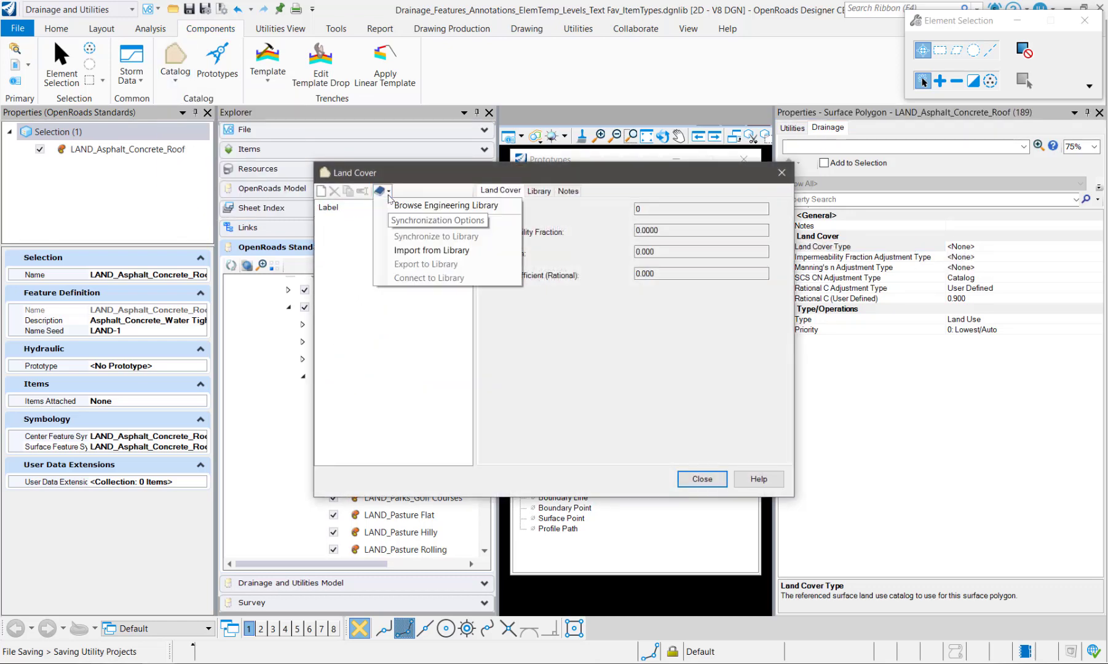
click(399, 249)
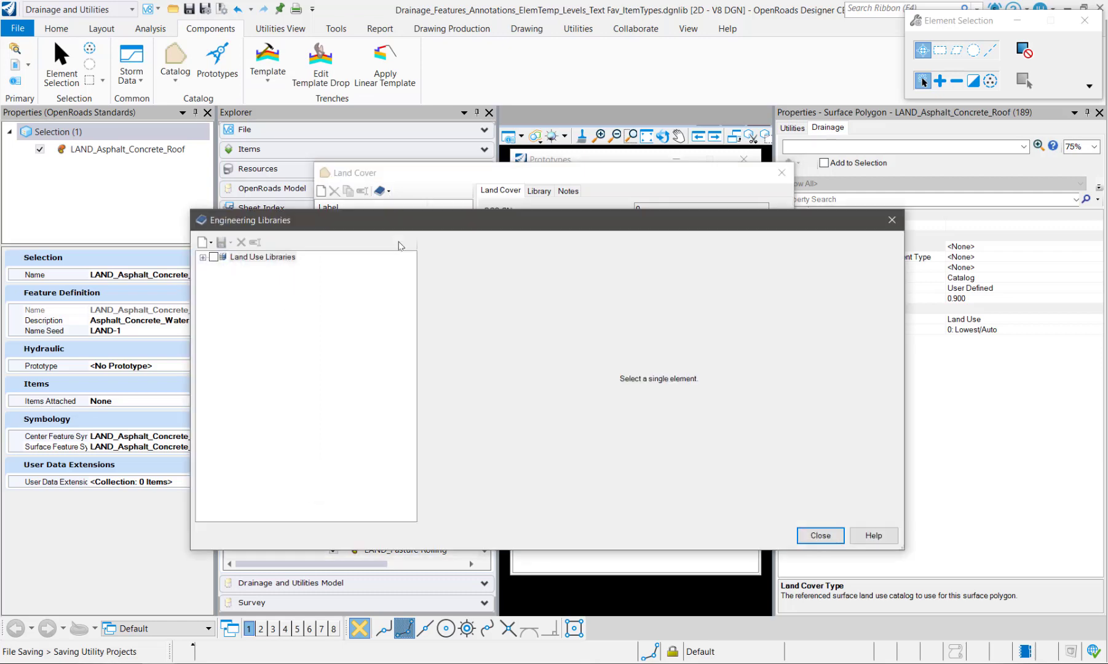
click(203, 258)
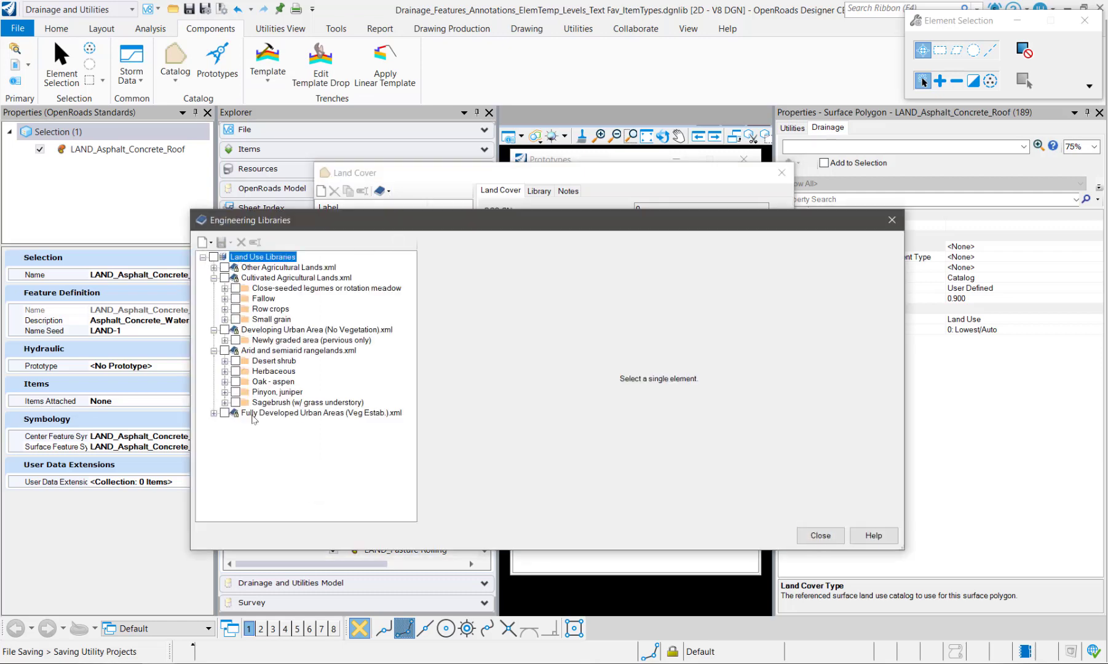
click(892, 220)
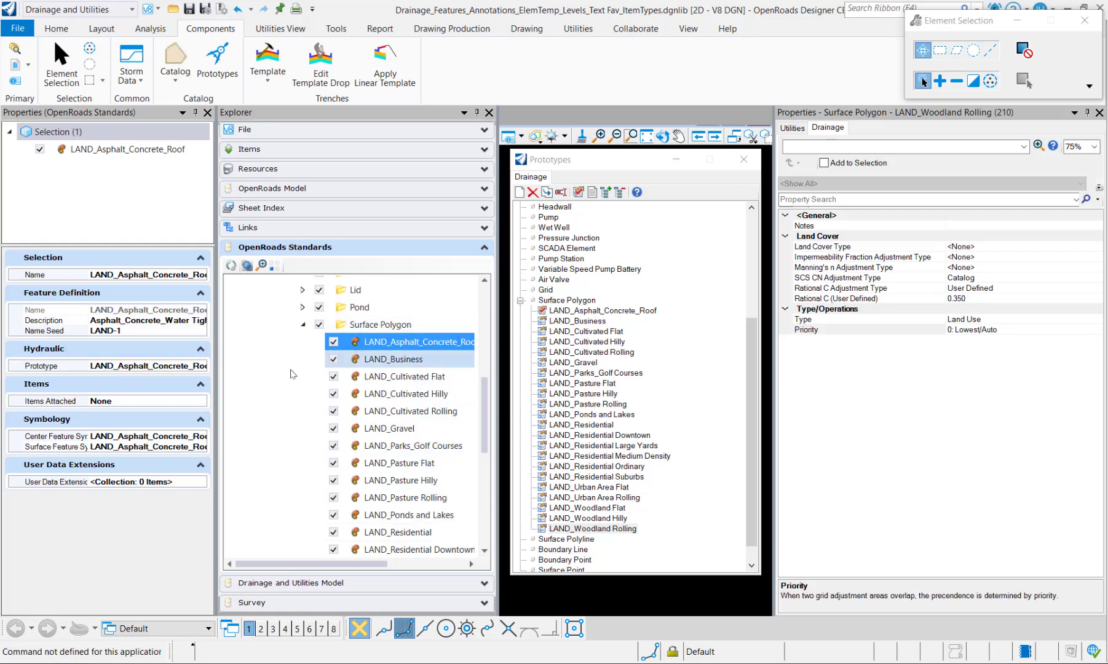
Review the prototypes assigned to the LAND_Business, LAND_Cultivated Flat and LAND_Cultivated Hilly feature definitions.
click(381, 359)
click(380, 380)
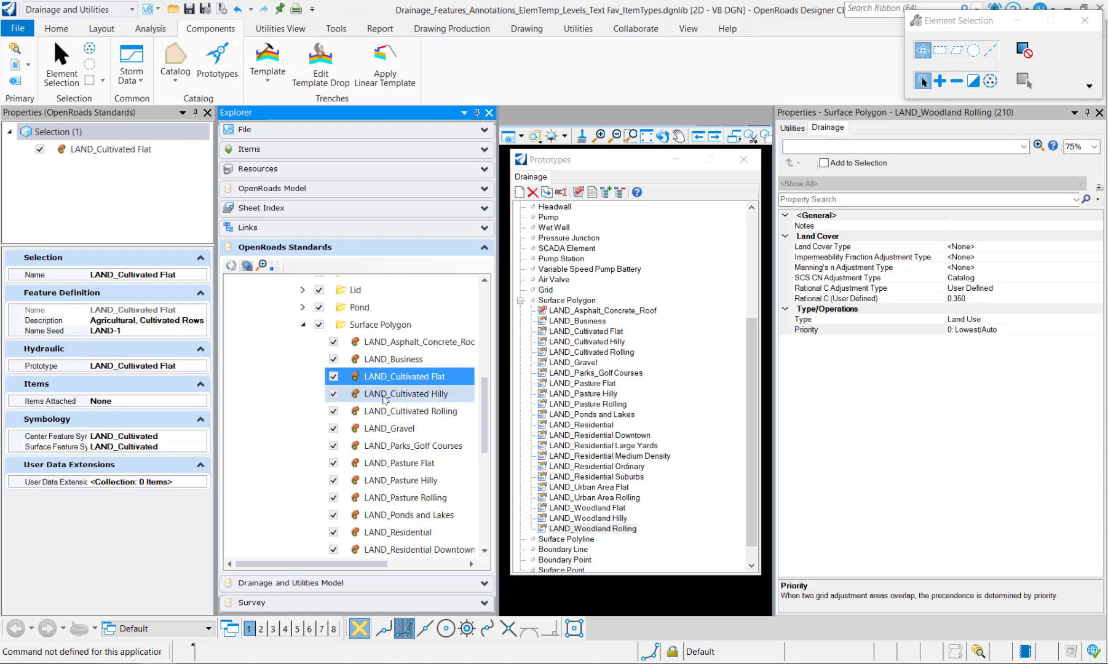
click(385, 397)
Examine the priority options available for the LAND_Woodland Rolling surface polygon prototype.
click(587, 530)
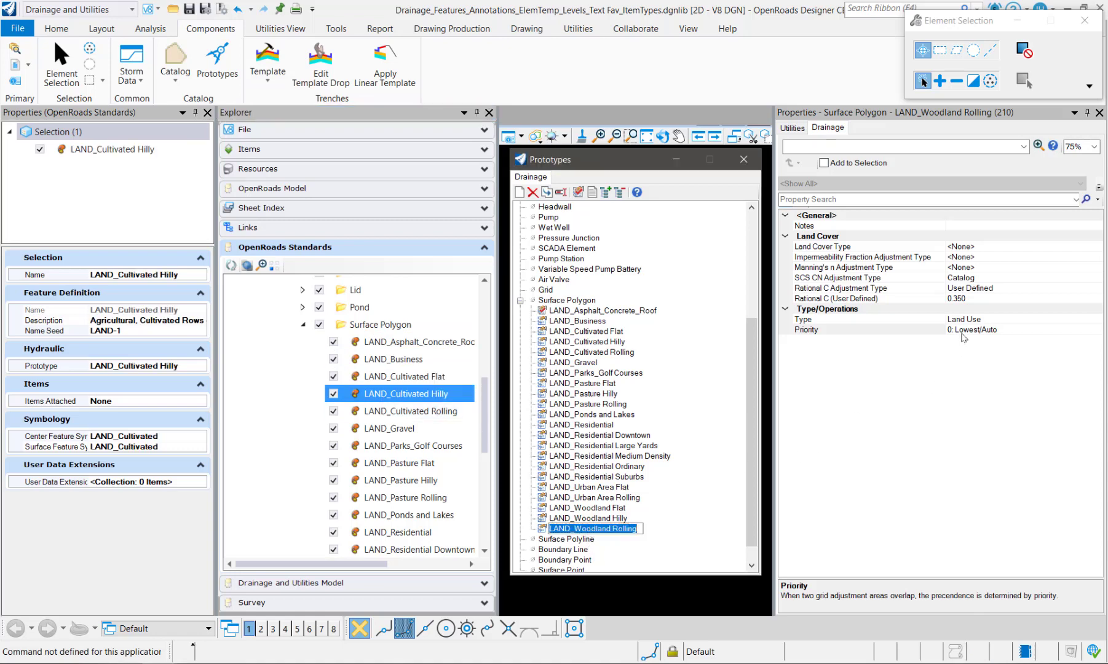
click(967, 332)
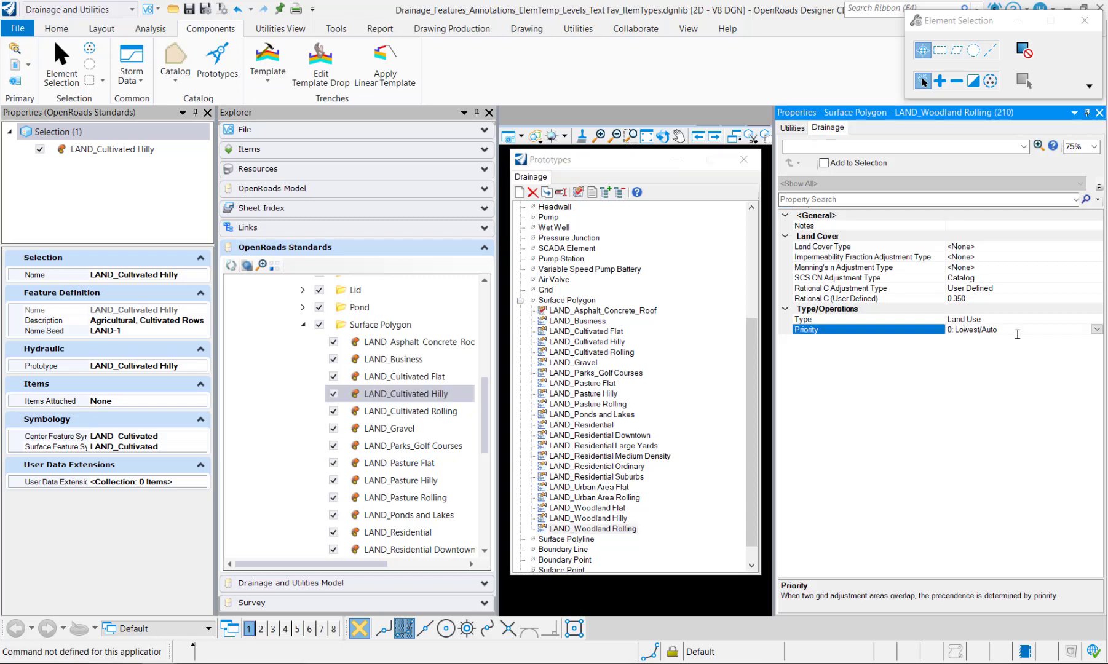
click(1096, 331)
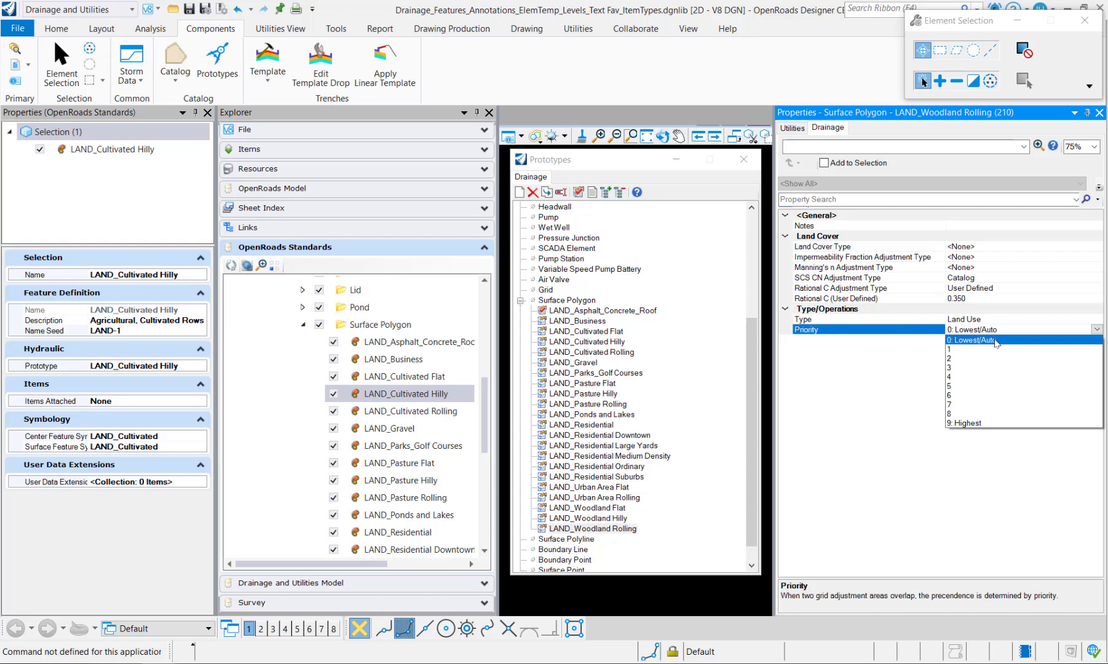
click(890, 349)
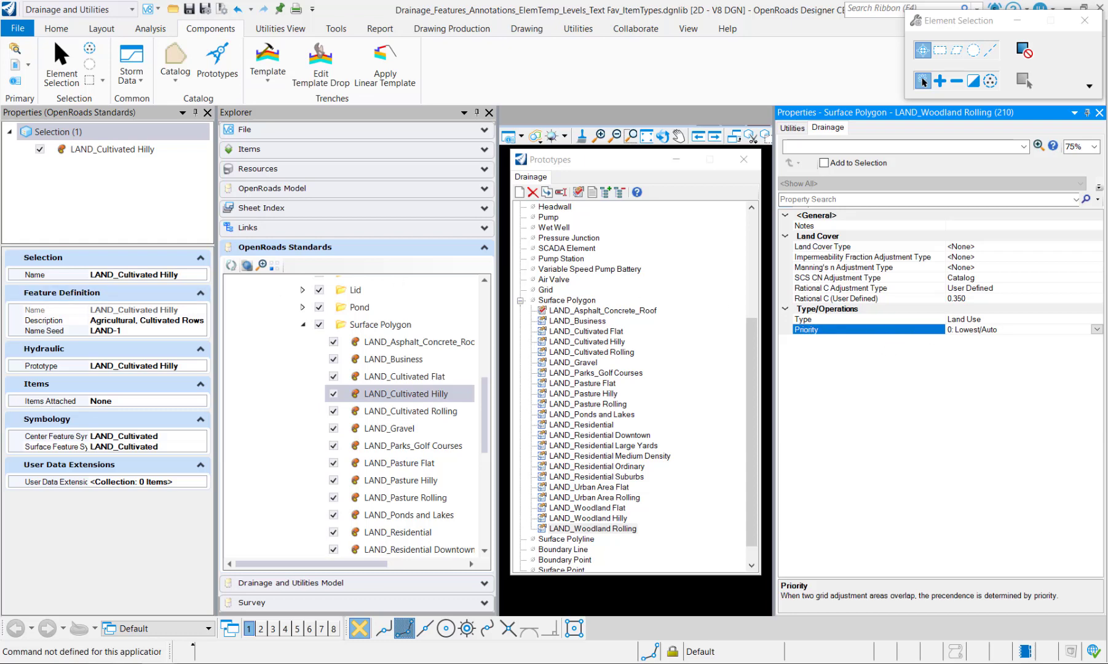